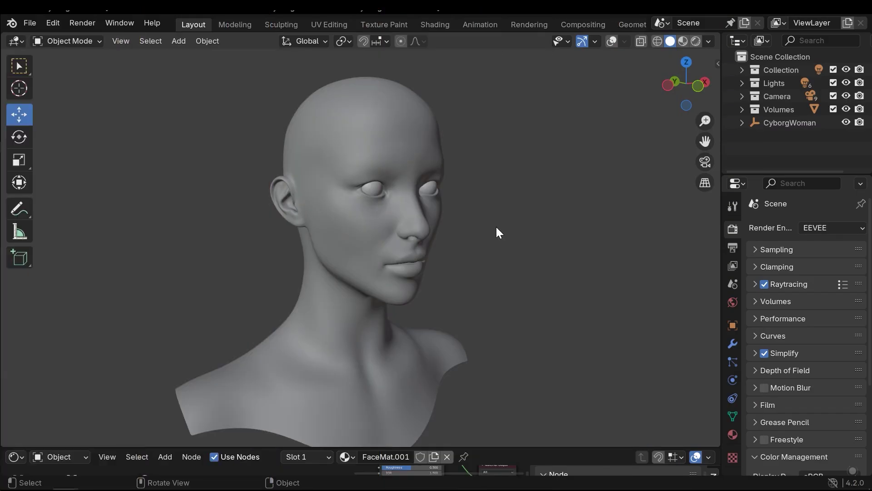
Step: Switch the viewport to Rendered shading and view the bust from a three-quarter angle
middle_drag(453, 235, 414, 275)
scroll(441, 271, down, 3)
scroll(436, 288, up, 2)
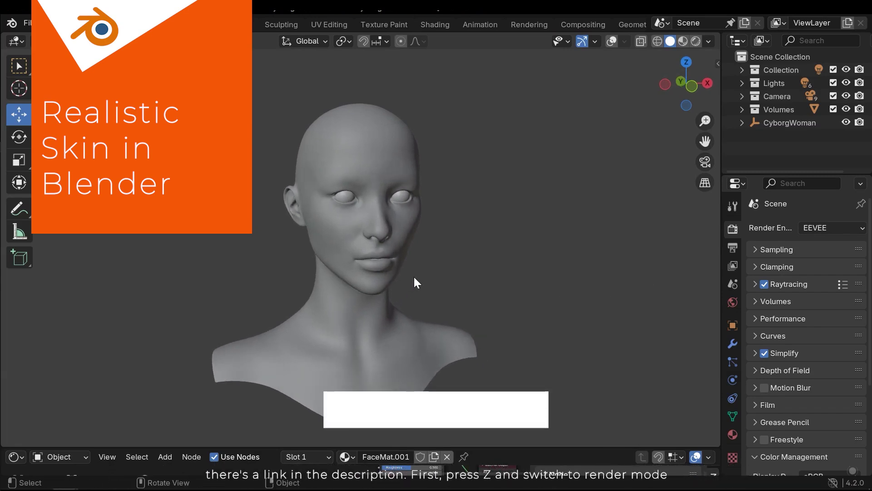
key(z)
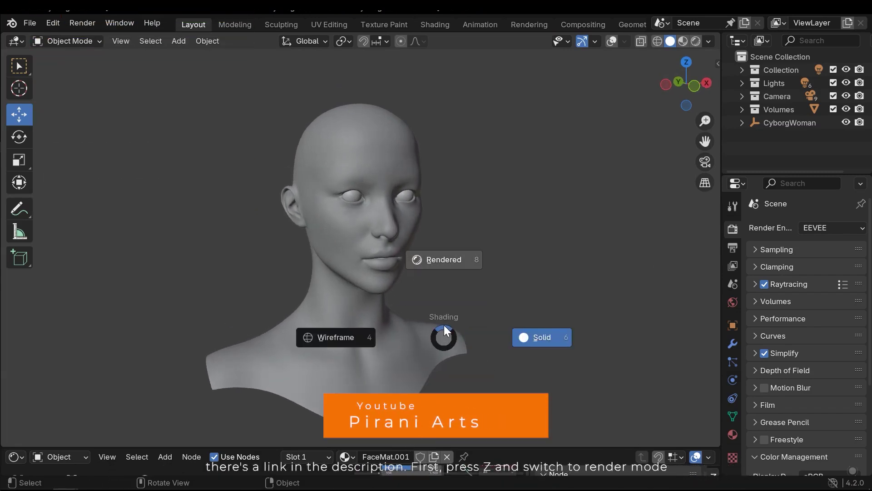
click(447, 340)
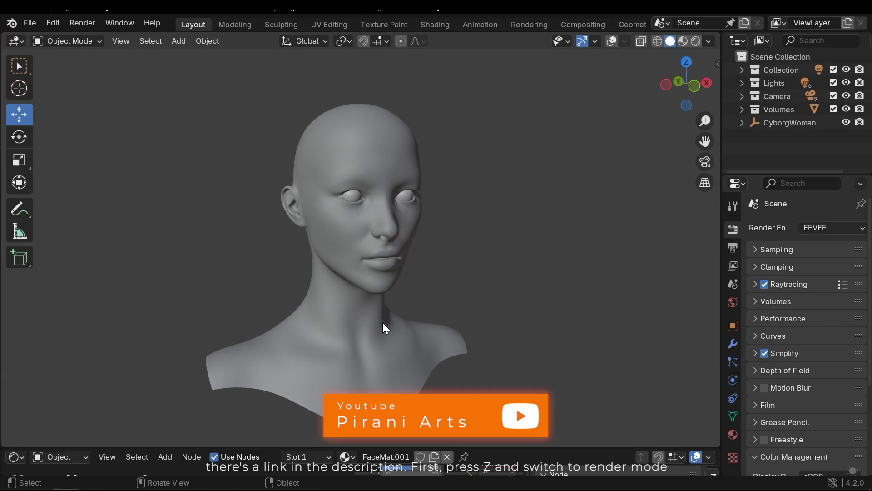
mouse_move(382, 326)
middle_down()
mouse_move(442, 331)
mouse_move(363, 303)
middle_up()
key(z)
click(401, 304)
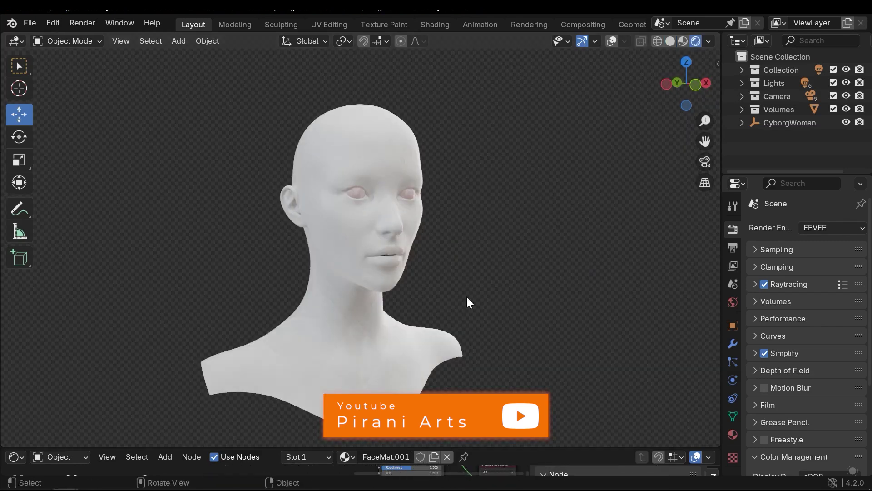
middle_drag(456, 308, 422, 309)
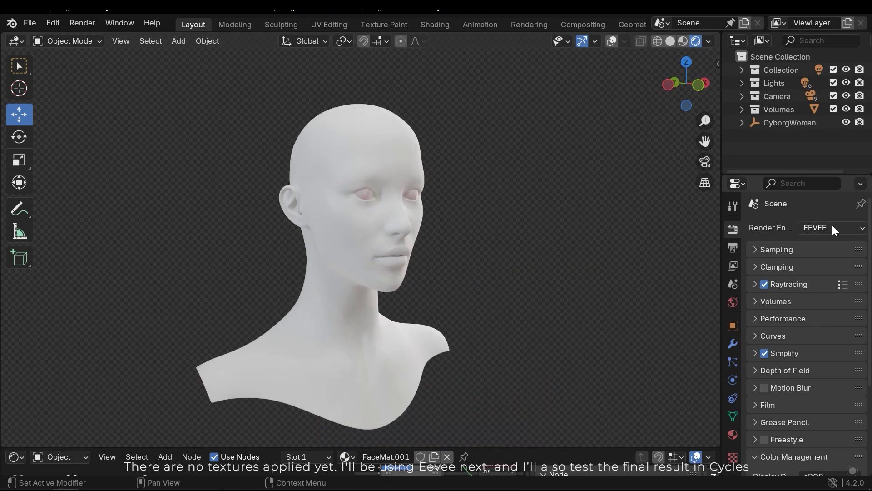
Step: Review the EEVEE render settings, including the Raytracing options
scroll(786, 271, down, 2)
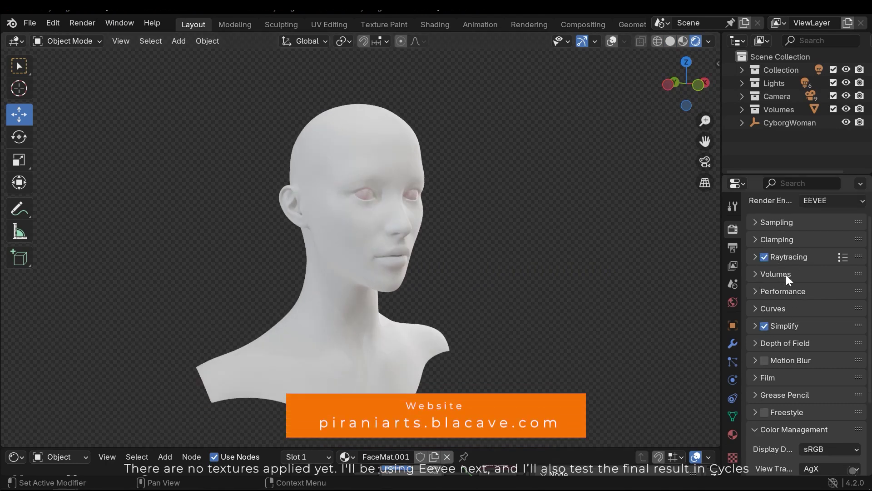
click(789, 257)
scroll(799, 281, down, 2)
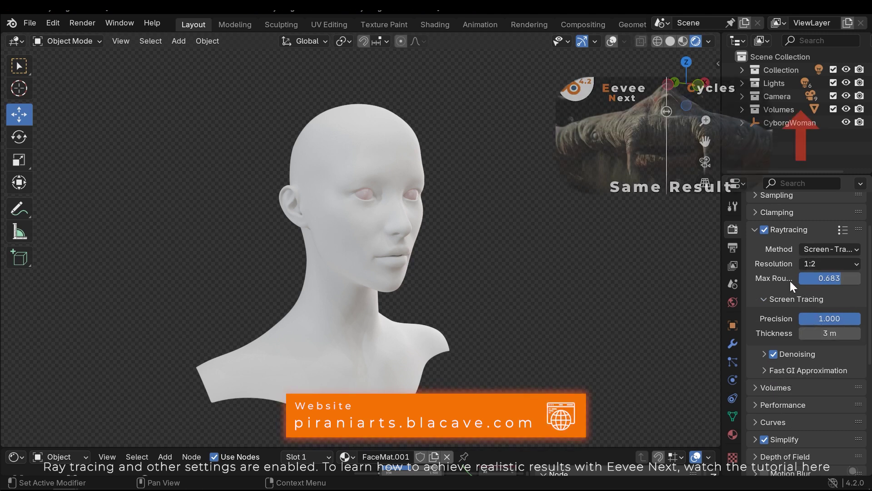
click(786, 229)
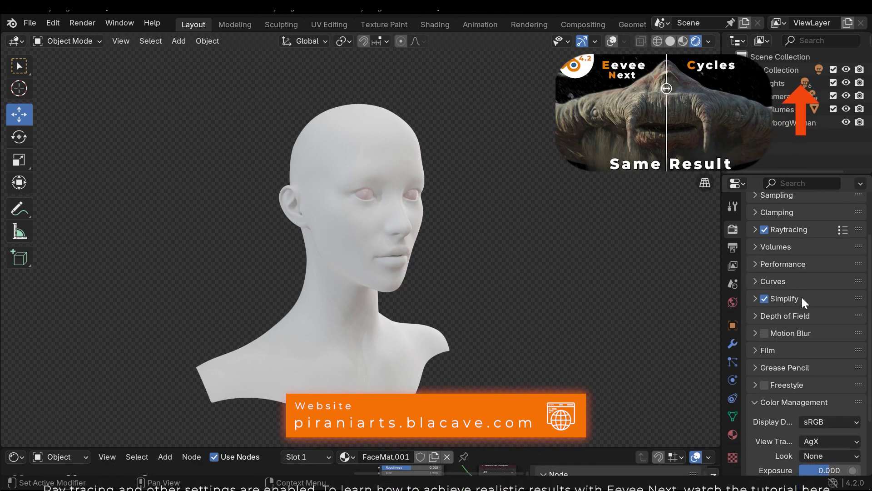
scroll(803, 295, up, 3)
Step: Expand the Lights collection and examine the scene's area lights around the bust
click(743, 83)
scroll(610, 157, down, 3)
click(614, 42)
scroll(464, 159, down, 3)
mouse_move(448, 211)
middle_down()
mouse_move(445, 222)
mouse_move(498, 220)
mouse_move(448, 217)
middle_up()
middle_drag(470, 184, 443, 195)
scroll(443, 196, up, 4)
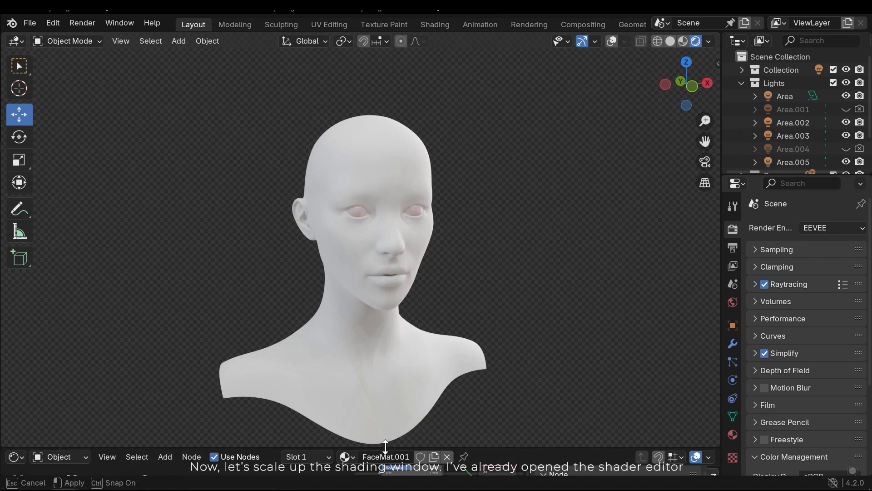
Step: Enlarge the lower editor area, hide its sidebar, select Shader Editor as its type and bring the FaceMat.001 nodes into view
drag(386, 449, 390, 260)
middle_drag(354, 348, 285, 347)
key(n)
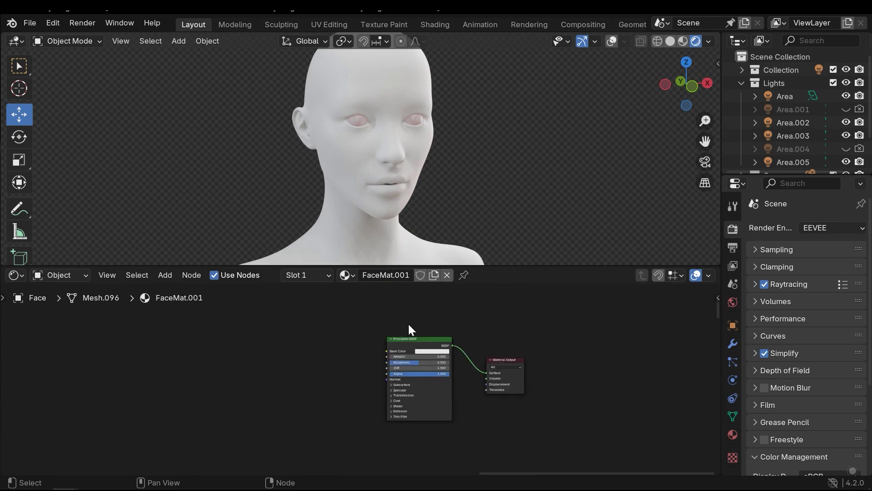
click(20, 275)
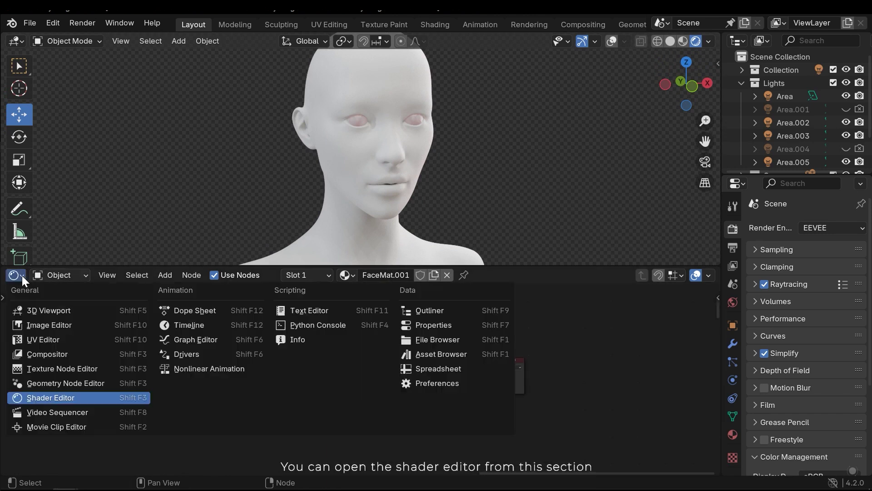
click(50, 398)
scroll(414, 376, up, 4)
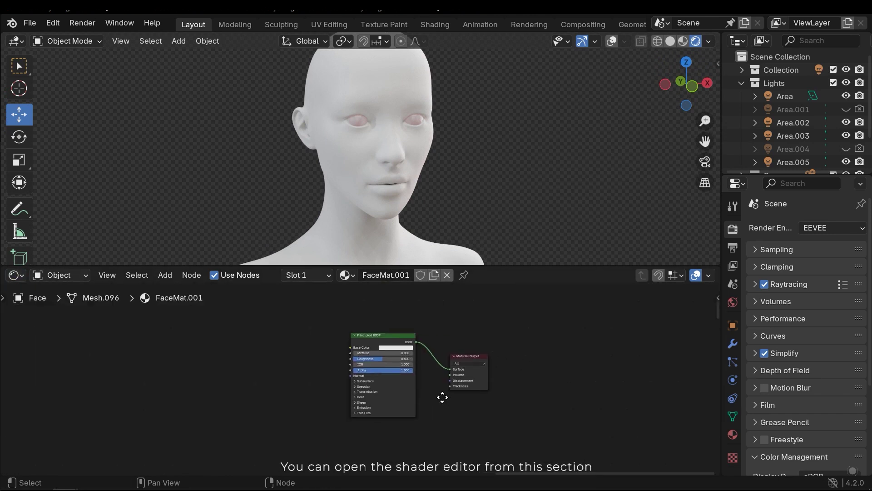
mouse_move(430, 374)
middle_down()
mouse_move(415, 384)
mouse_move(429, 387)
middle_up()
middle_drag(280, 413, 427, 381)
scroll(392, 414, down, 3)
middle_drag(364, 369, 371, 373)
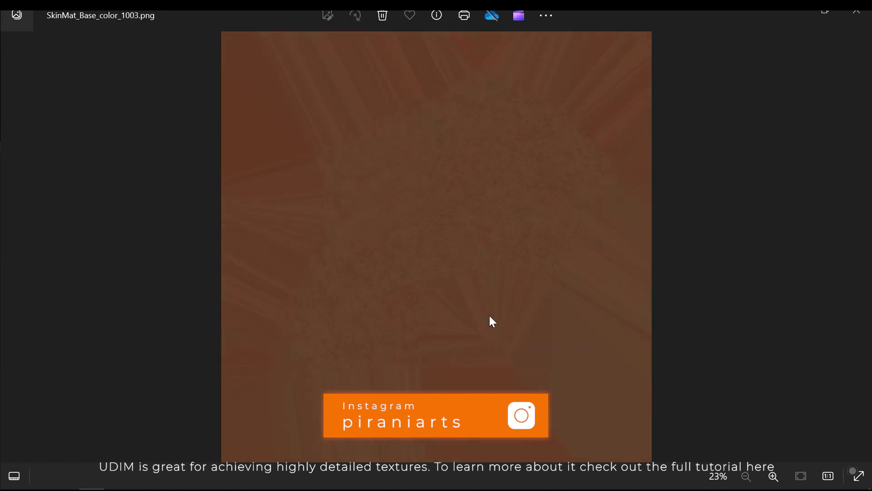
Step: In the image viewer, browse the SkinMat_Base_color tiles from 1003 back to 1001 and examine the skin detail of tile 1001
key(Left)
key(Left)
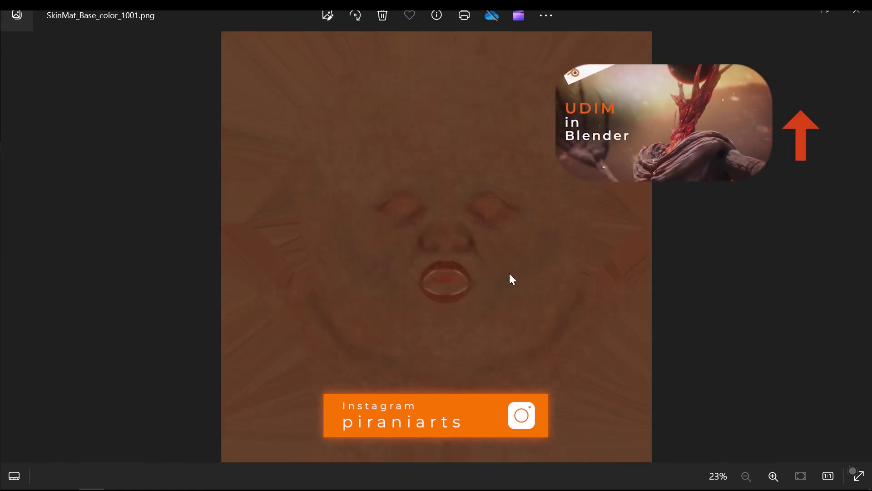
scroll(510, 274, up, 10)
drag(514, 239, 426, 294)
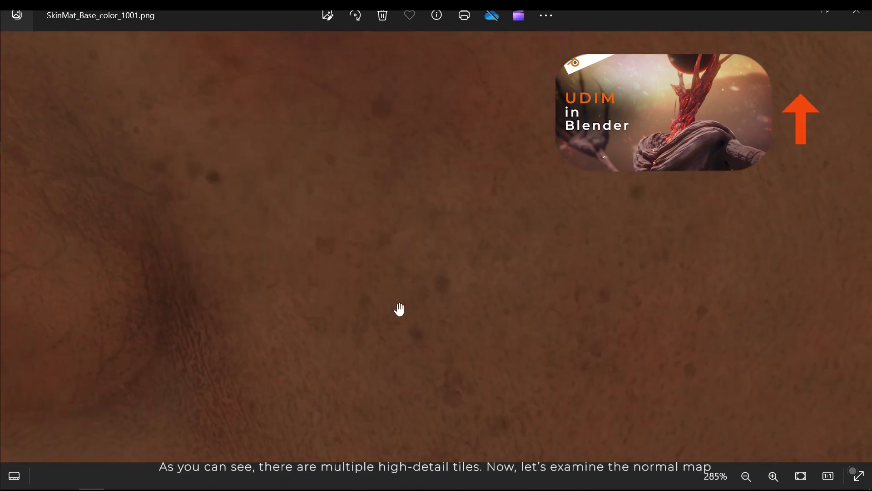
scroll(497, 247, down, 2)
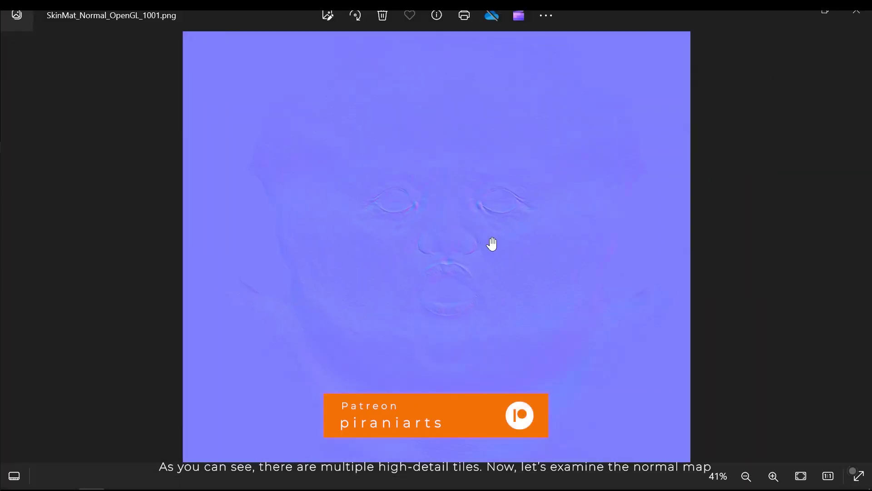
Step: Examine the facial detail of the normal map SkinMat_Normal_OpenGL_1001.png up close
scroll(491, 244, up, 8)
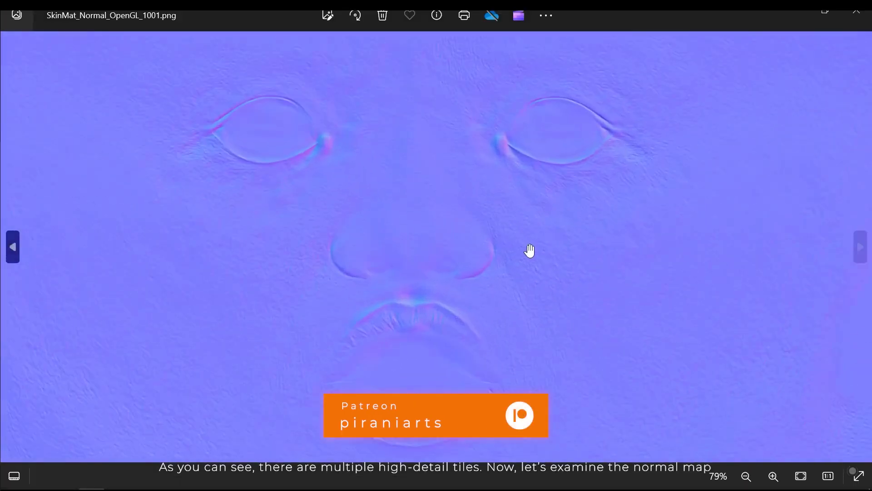
scroll(584, 246, down, 5)
scroll(497, 224, up, 4)
scroll(451, 259, down, 5)
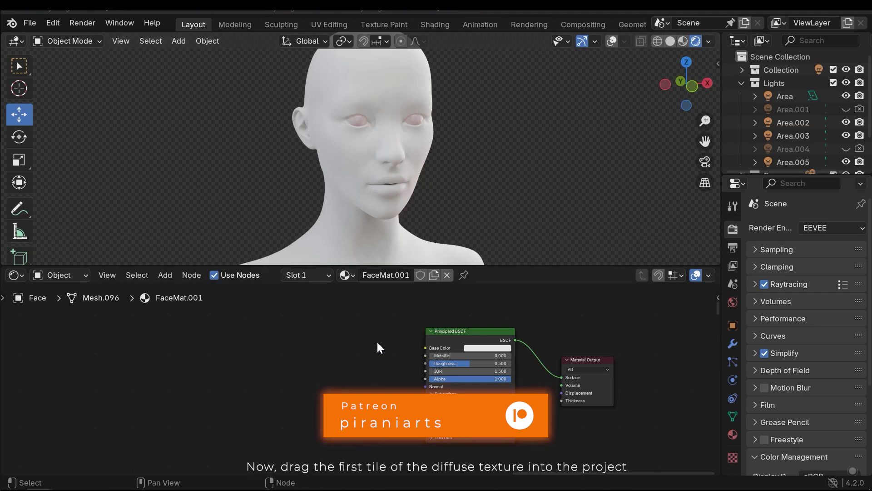
Step: Back in Blender, import SkinMat_Base_color_1001.png as an image texture node and place it beside the Principled BSDF
middle_drag(378, 342, 442, 358)
scroll(428, 353, down, 1)
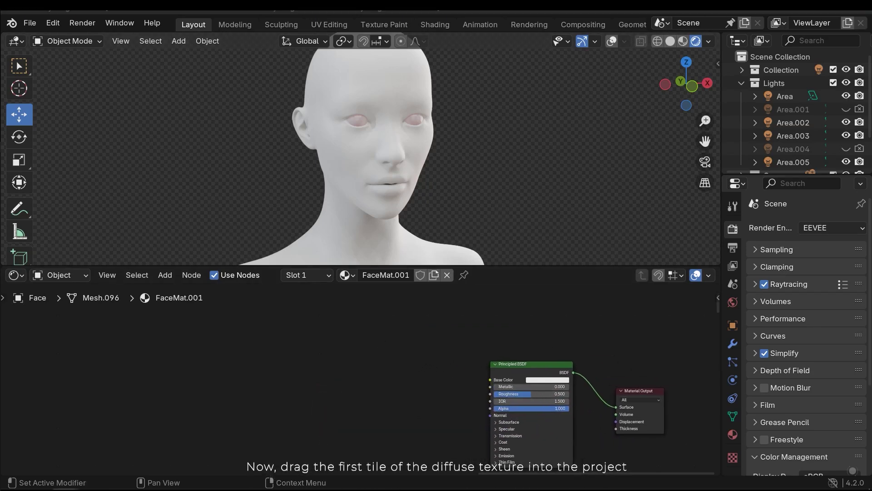
drag(469, 356, 400, 320)
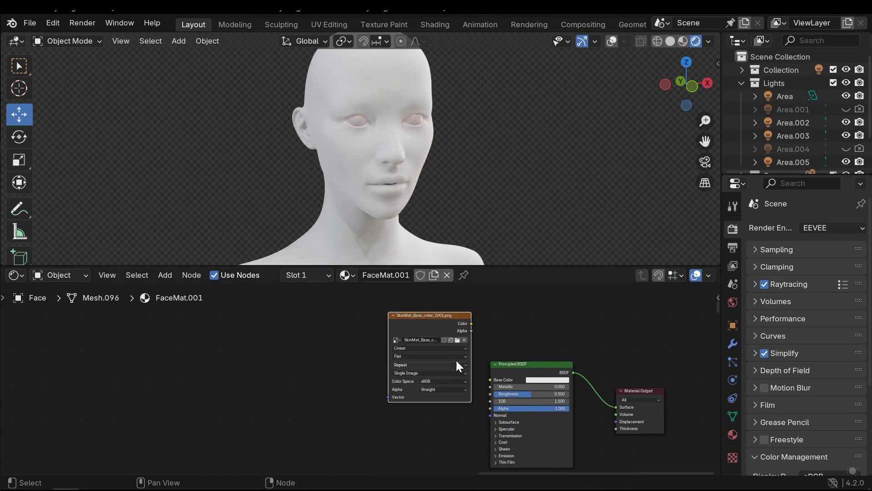
middle_drag(509, 331, 526, 372)
drag(451, 358, 371, 322)
Step: Set the source of the base color texture node to UDIM Tiles
scroll(380, 372, up, 3)
scroll(361, 390, up, 2)
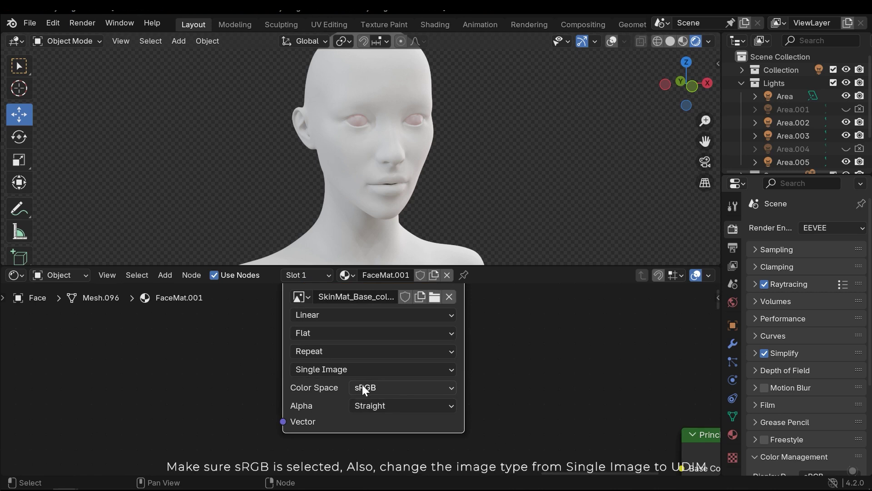
click(324, 369)
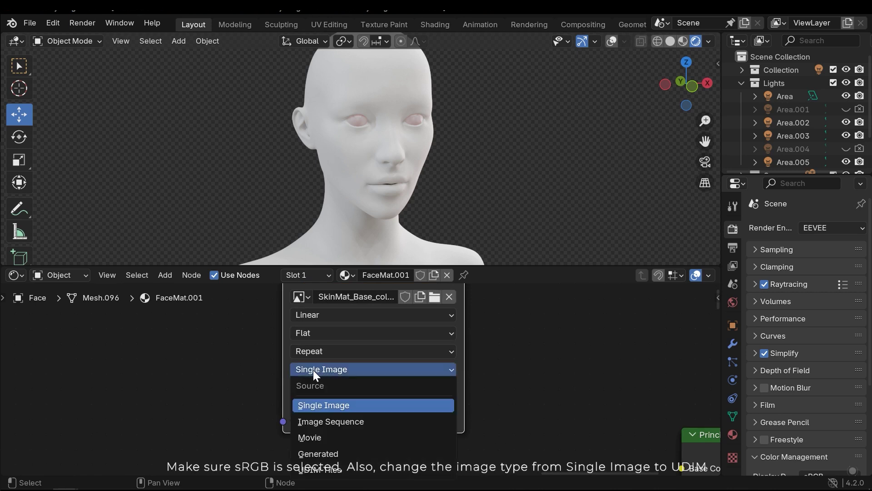
click(335, 471)
scroll(414, 359, down, 3)
Step: Connect the base color texture's Color output to the Principled BSDF's Base Color input
middle_drag(444, 347, 299, 325)
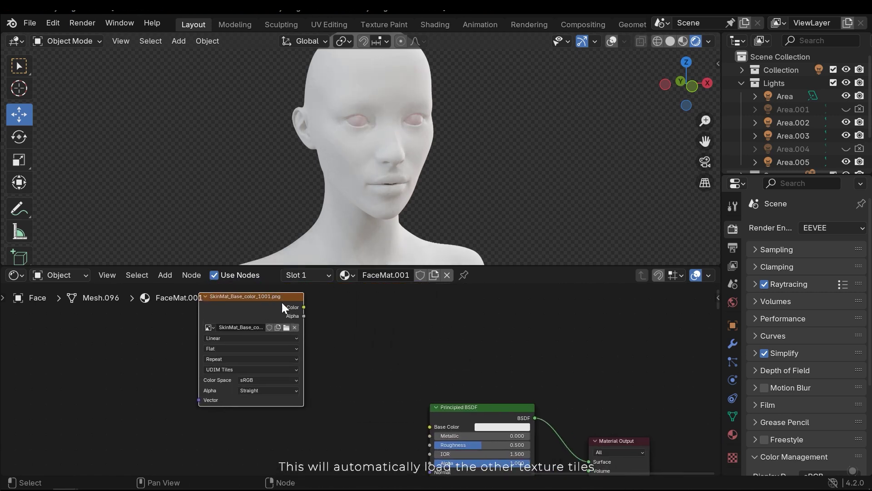
drag(381, 395, 312, 318)
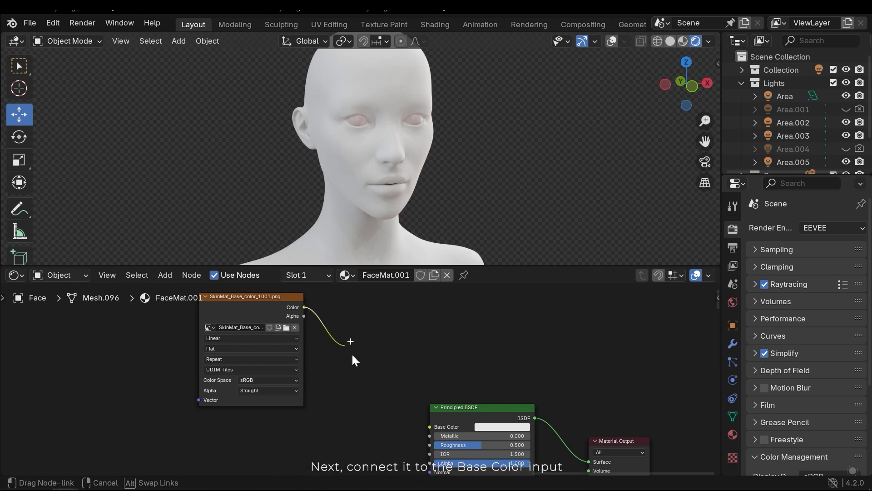
drag(355, 309, 398, 324)
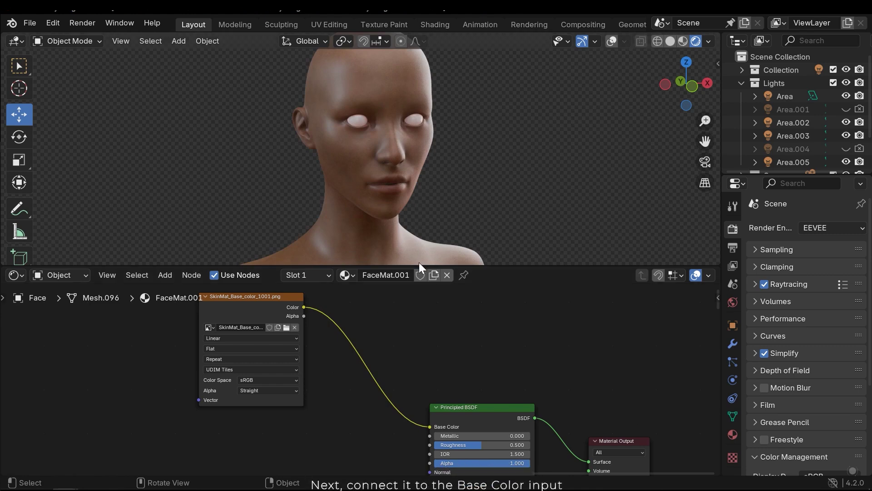
Step: Give the 3D viewport more height and inspect the textured skin on the face up close
drag(419, 265, 418, 303)
middle_drag(386, 205, 416, 195)
scroll(416, 195, up, 4)
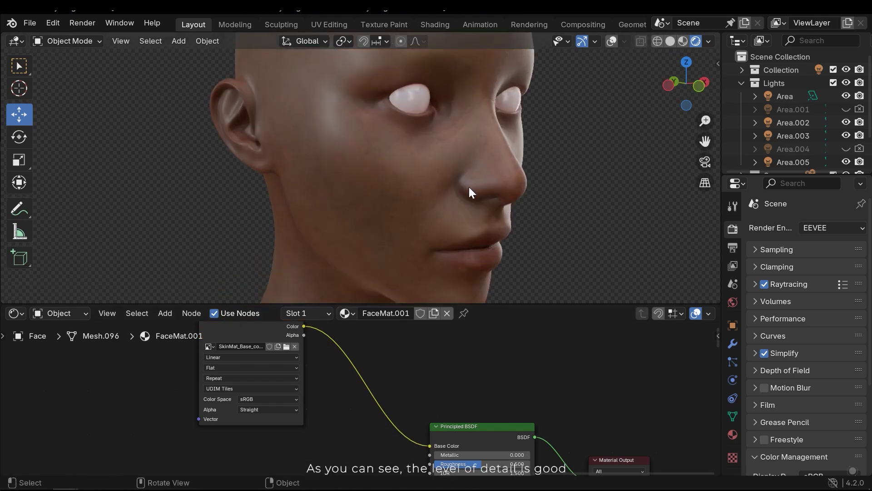
middle_drag(469, 187, 448, 181)
scroll(385, 178, up, 8)
scroll(446, 221, down, 5)
middle_drag(448, 228, 409, 203)
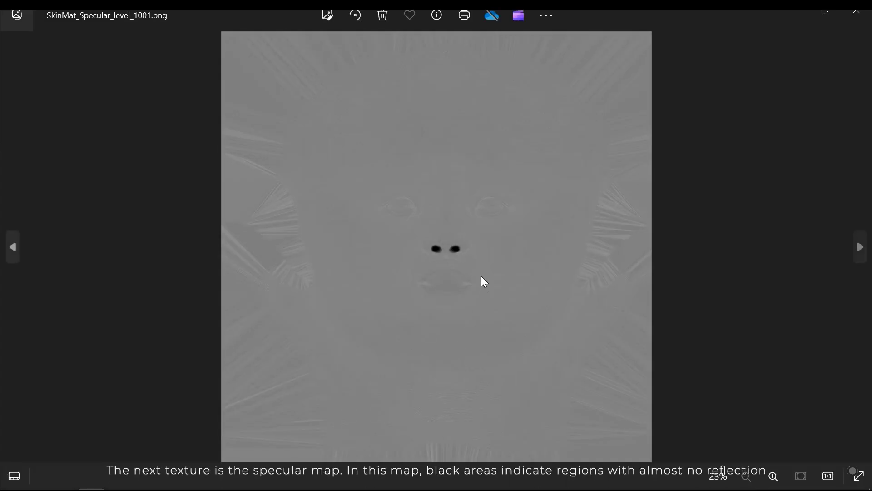
Step: In the image viewer, examine the specular map SkinMat_Specular_level_1001.png and its neighbouring tile
key(Right)
key(Left)
scroll(468, 230, up, 12)
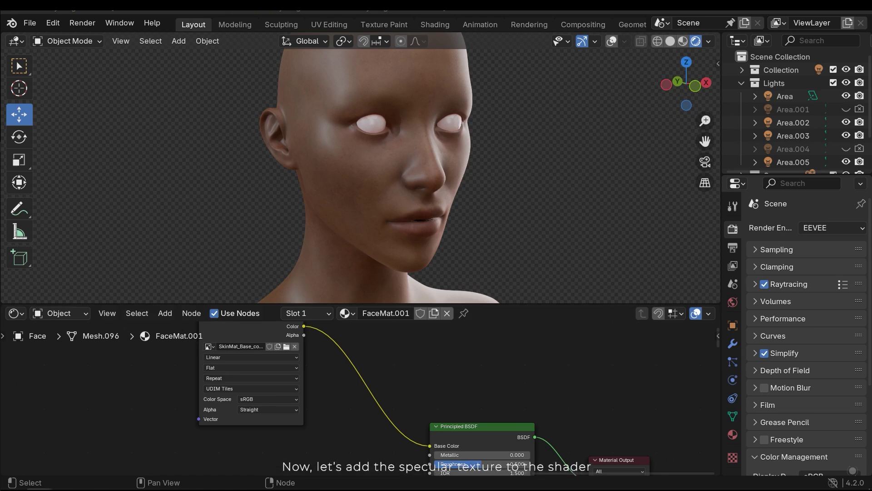
Step: Back in Blender, import SkinMat_Specular_level_1001.png as an image texture node and place it beside the Principled BSDF
drag(405, 442, 313, 432)
middle_drag(312, 432, 432, 455)
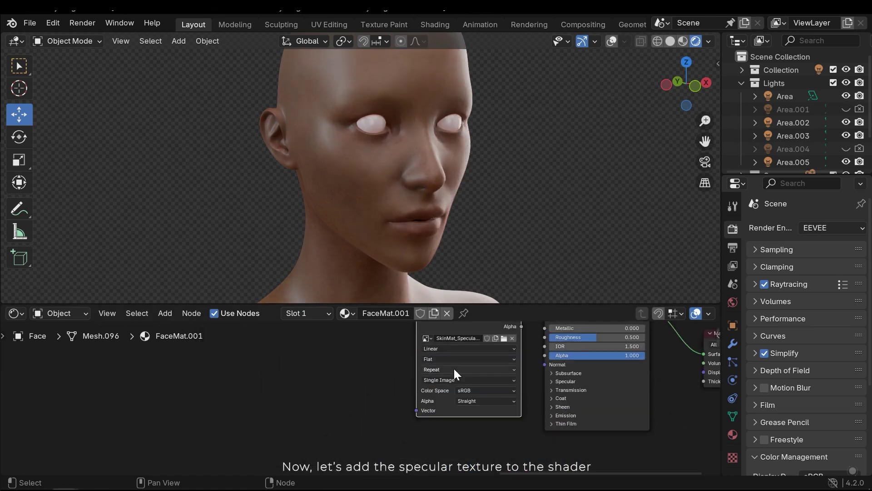
scroll(453, 368, down, 2)
drag(456, 357, 369, 366)
Step: Set the specular texture node's color space to Non-Color and its source to UDIM Tiles
scroll(333, 393, up, 3)
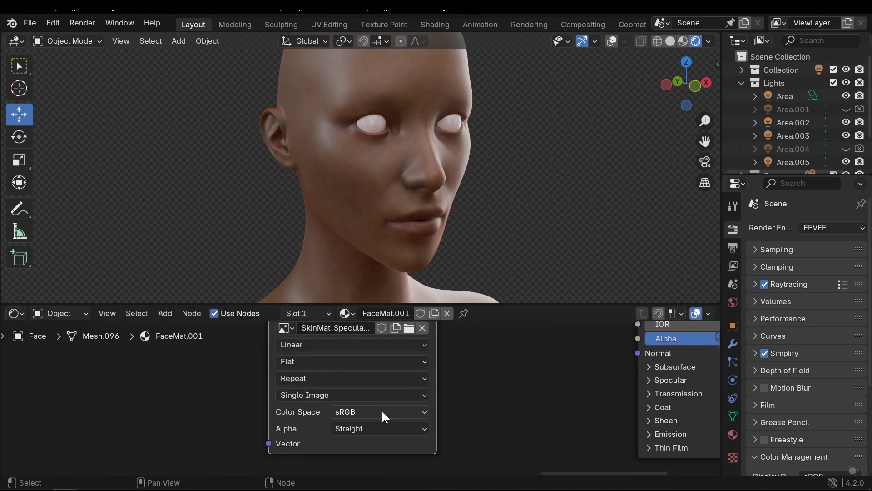
scroll(359, 416, up, 1)
click(364, 418)
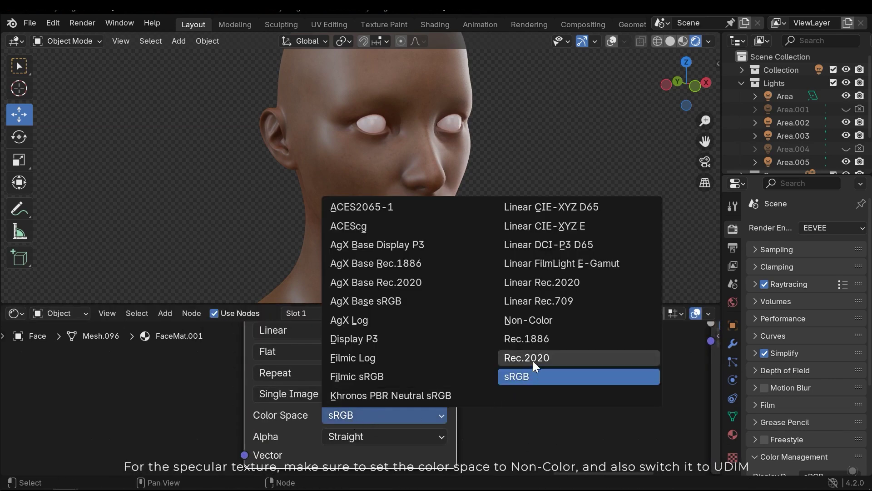
click(545, 318)
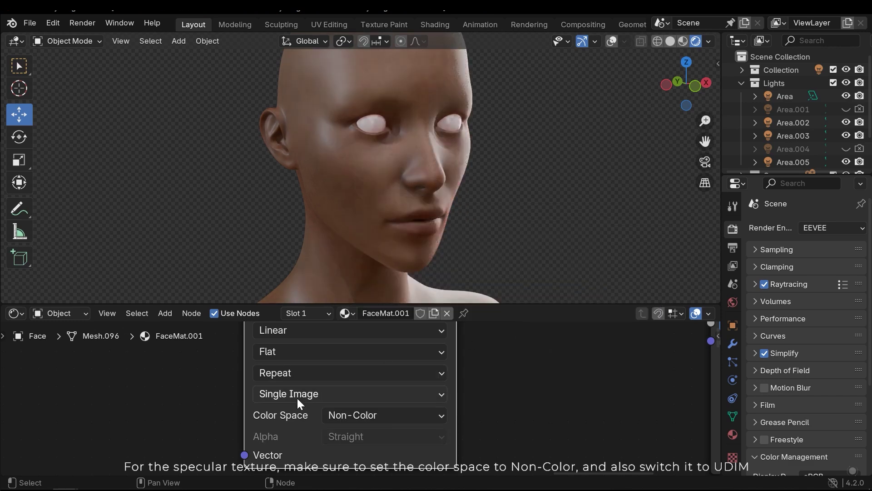
click(274, 393)
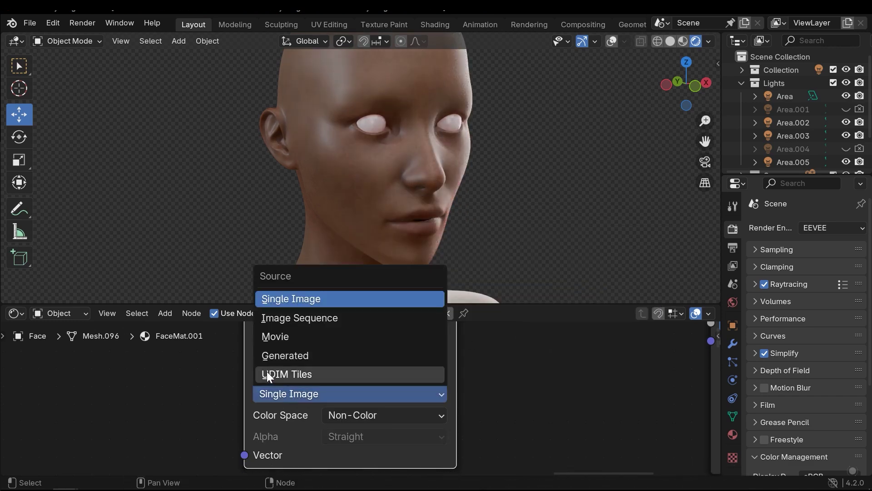
click(279, 374)
scroll(500, 389, down, 3)
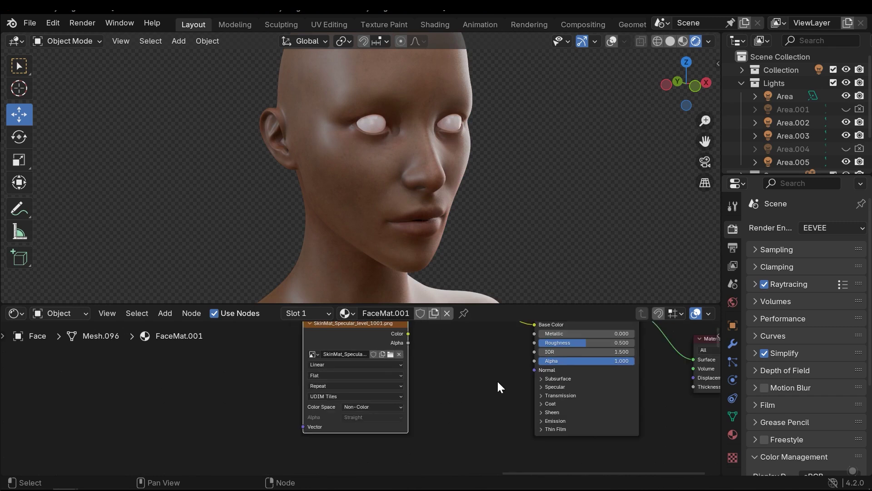
Step: Expand the Principled BSDF's Specular section and connect the specular texture's Color output to IOR Level
middle_drag(497, 380, 319, 382)
scroll(319, 371, up, 2)
click(422, 423)
middle_drag(333, 420, 352, 389)
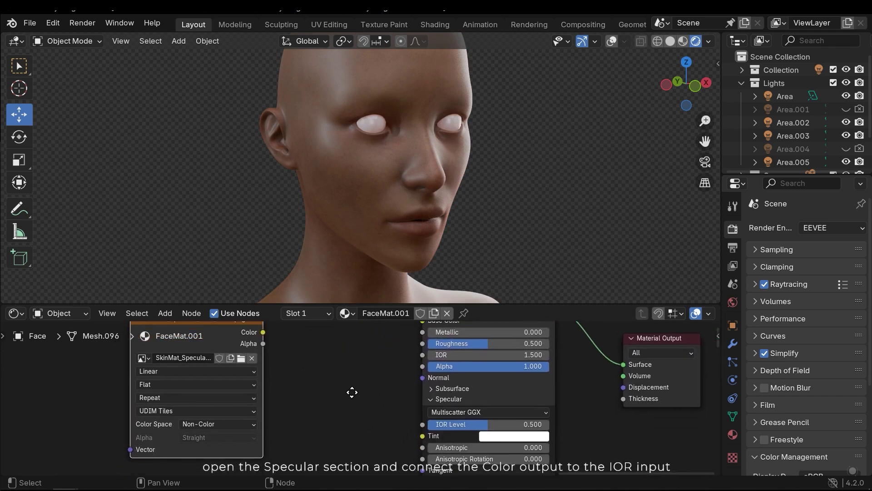
scroll(336, 400, down, 1)
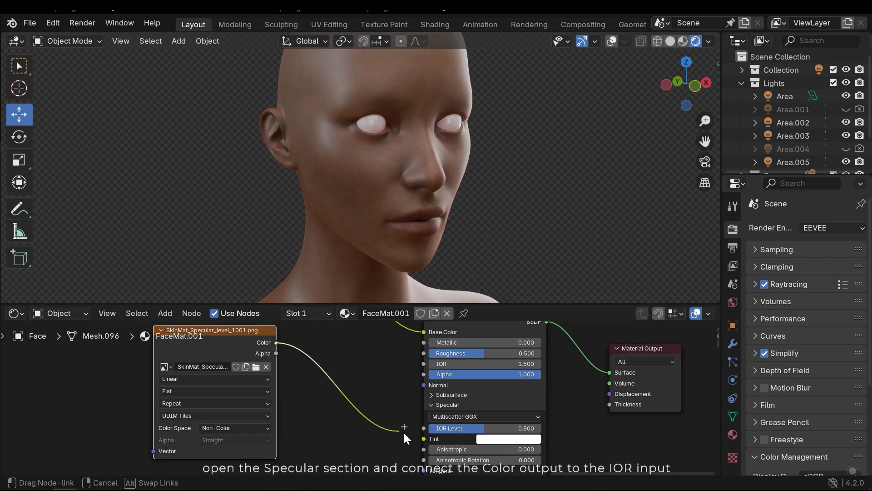
drag(407, 435, 424, 428)
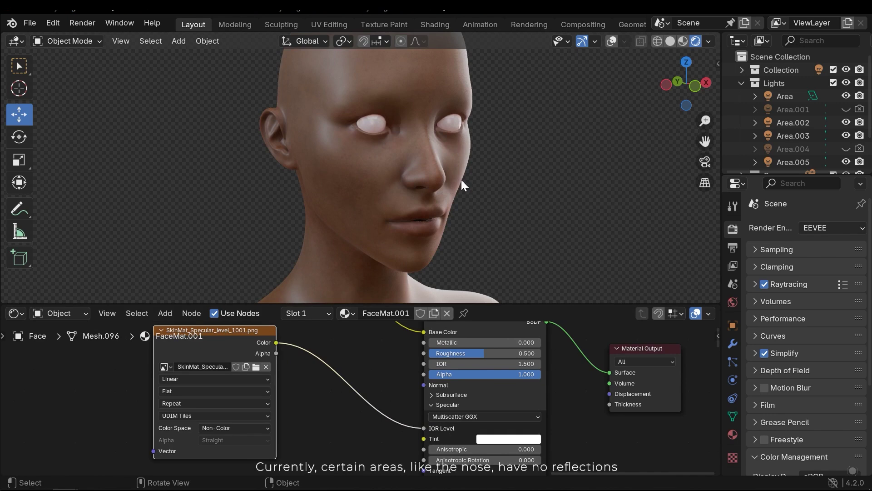
Step: Compare the underside of the nose up close with and without the specular map connected
middle_drag(439, 186, 416, 167)
scroll(413, 149, up, 3)
scroll(417, 165, up, 5)
key(ctrl+z)
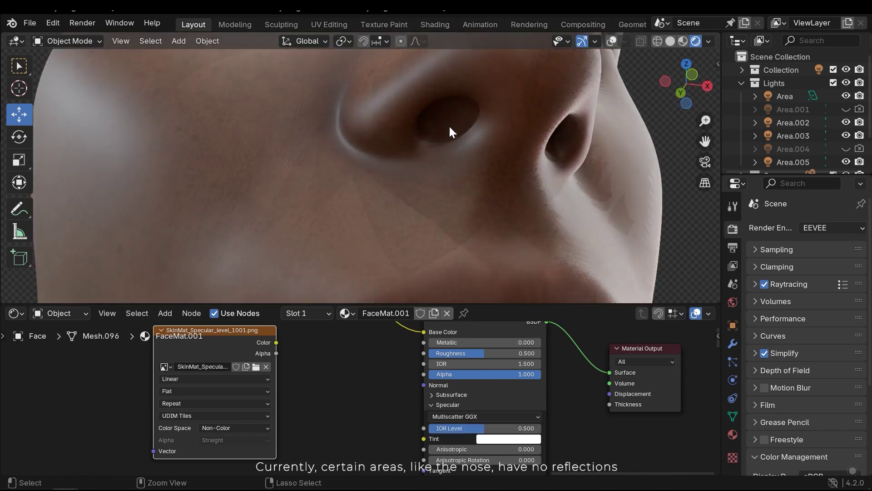
key(ctrl+shift+z)
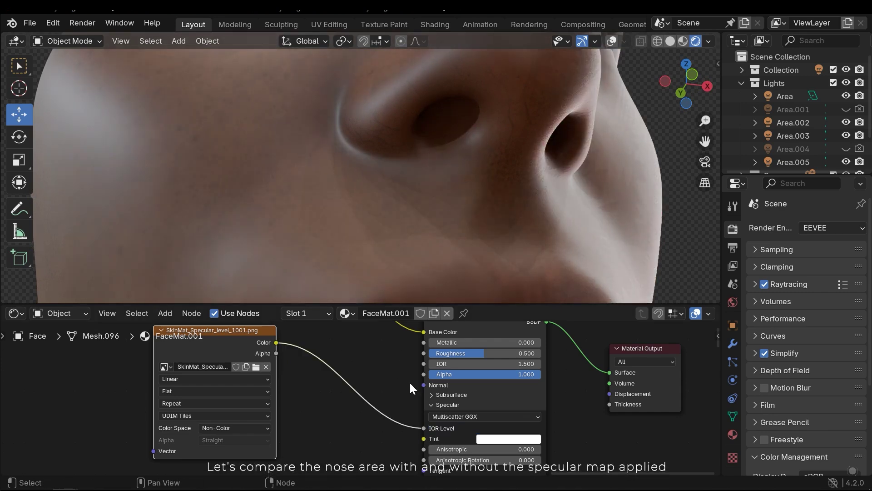
scroll(408, 389, down, 4)
middle_drag(448, 177, 429, 314)
scroll(393, 367, up, 3)
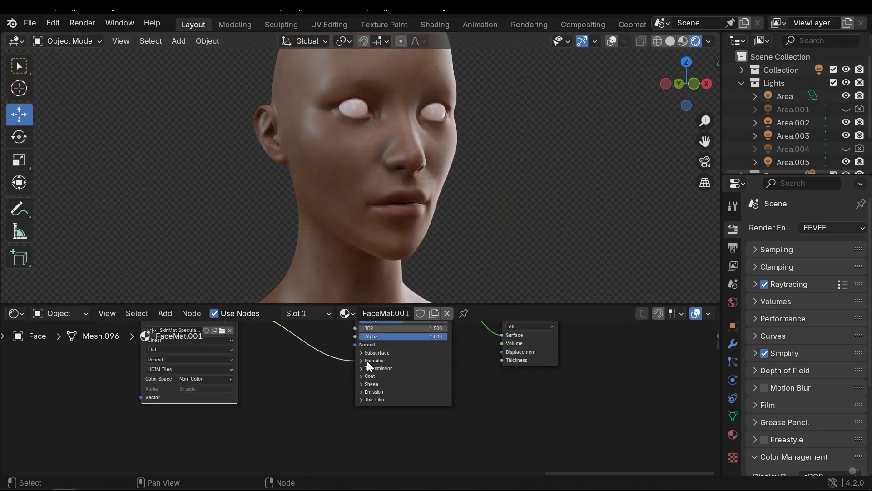
middle_drag(304, 355, 376, 409)
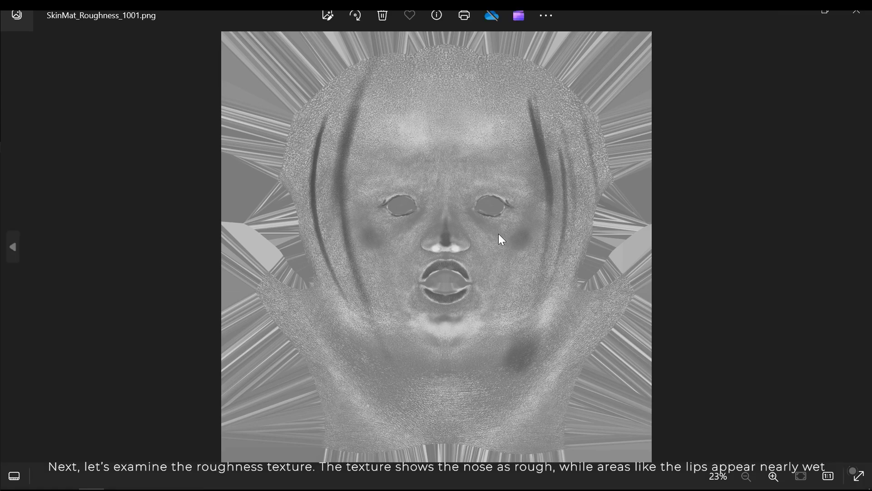
Step: In the image viewer, examine the nose and lip areas of the roughness map SkinMat_Roughness_1001.png
scroll(498, 239, up, 4)
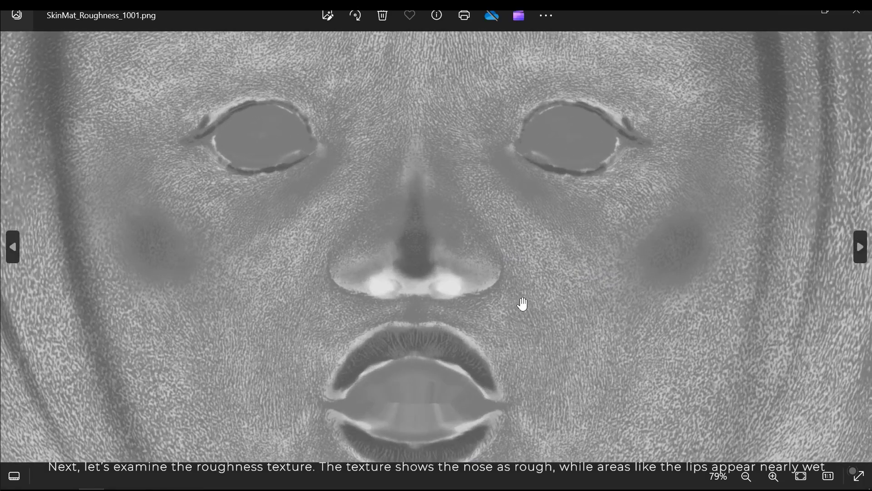
scroll(539, 292, down, 3)
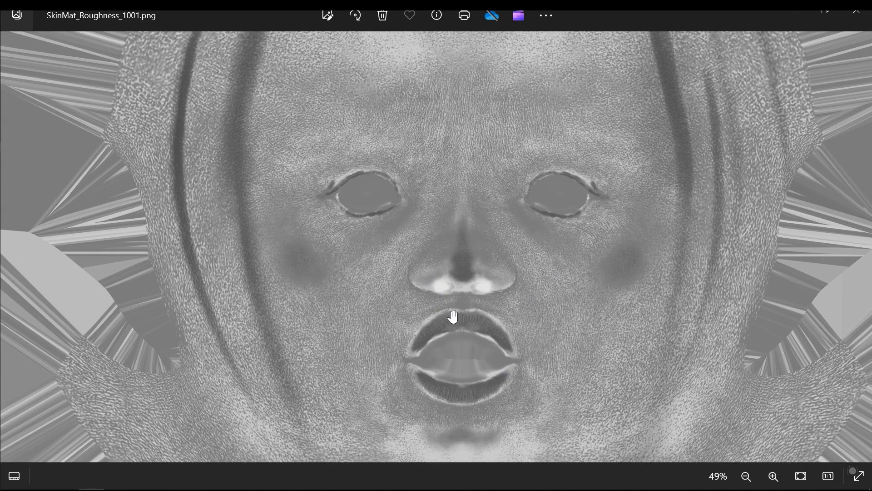
scroll(346, 272, down, 3)
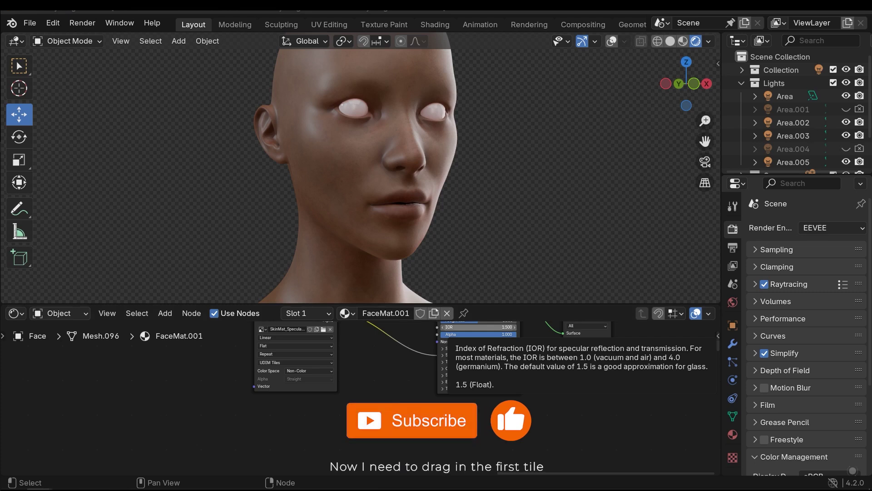
Step: Back in Blender, import SkinMat_Roughness_1001.png as an image texture node and place it below the specular texture node
drag(318, 411, 354, 398)
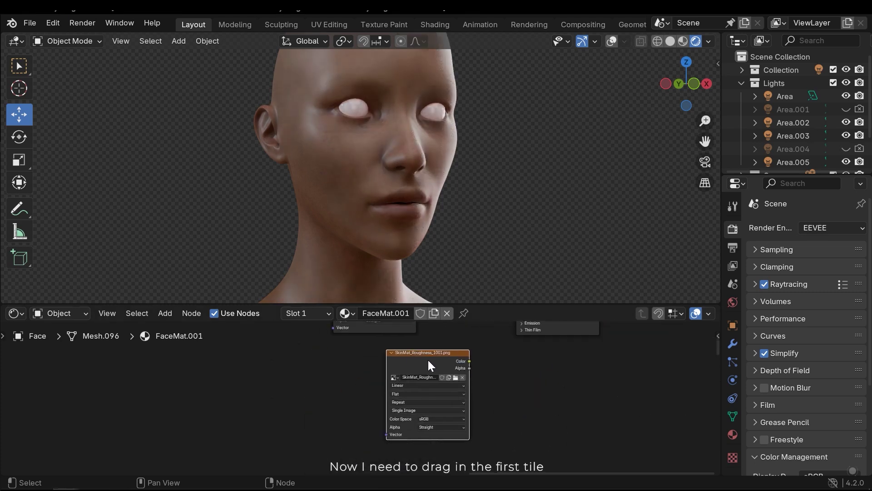
click(352, 354)
middle_drag(354, 355, 357, 394)
drag(369, 391, 389, 373)
Step: Set the roughness texture node's color space to Non-Color and its source to UDIM Tiles
middle_drag(393, 374, 357, 337)
scroll(360, 418, up, 3)
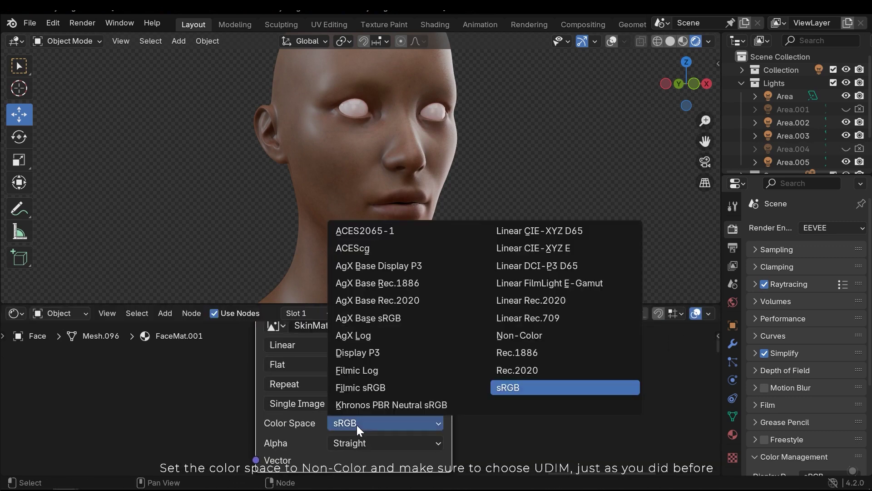
click(356, 424)
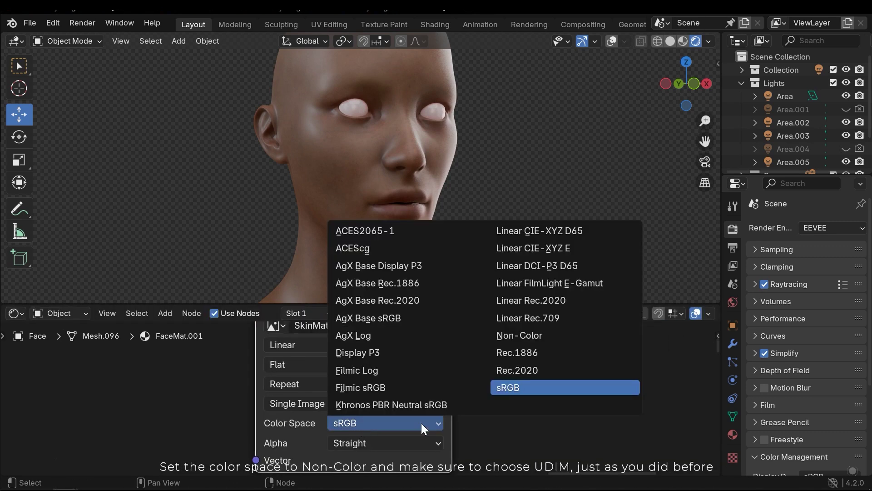
click(530, 335)
click(305, 403)
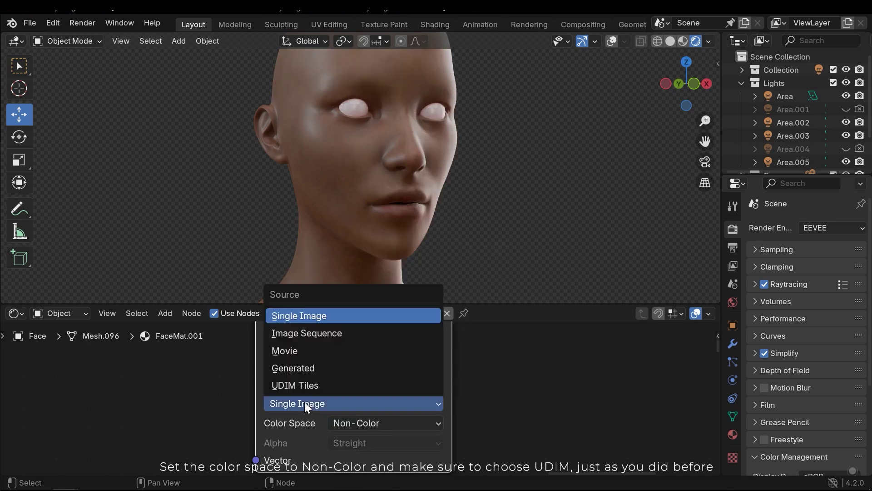
click(290, 385)
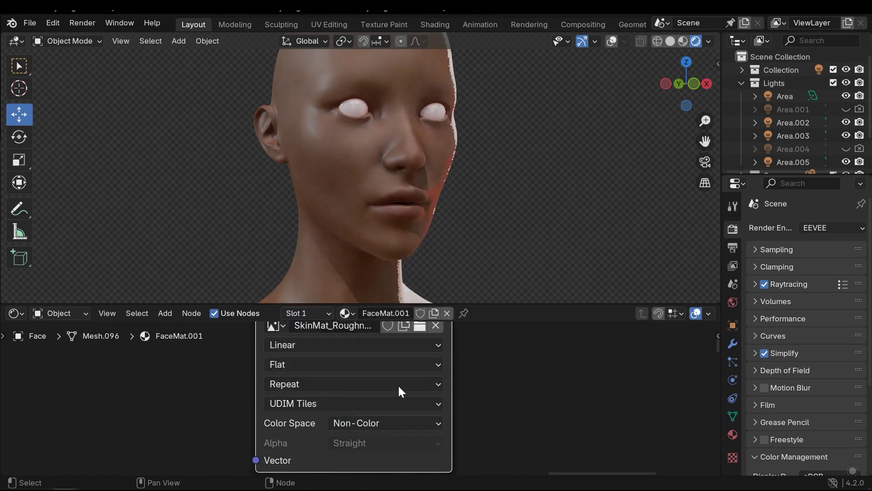
Step: Connect the roughness texture's Color output to the Principled BSDF's Roughness input
scroll(484, 366, down, 2)
middle_drag(483, 366, 418, 380)
scroll(375, 152, up, 5)
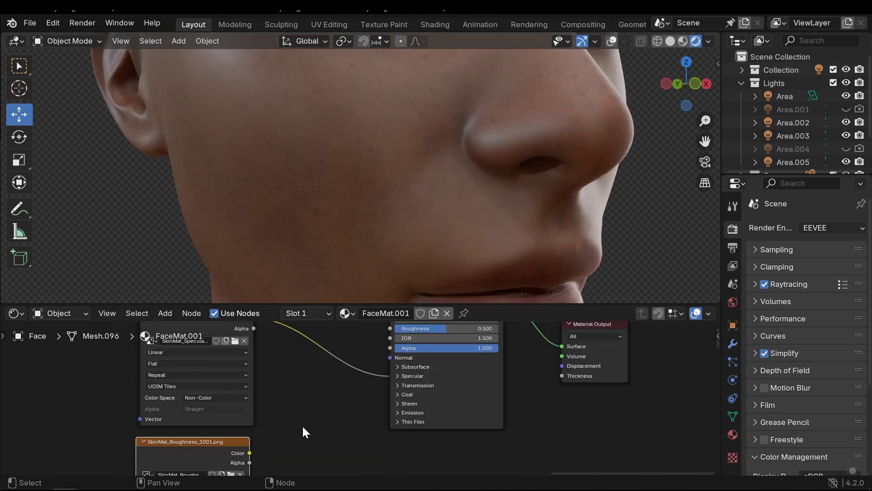
drag(251, 453, 389, 410)
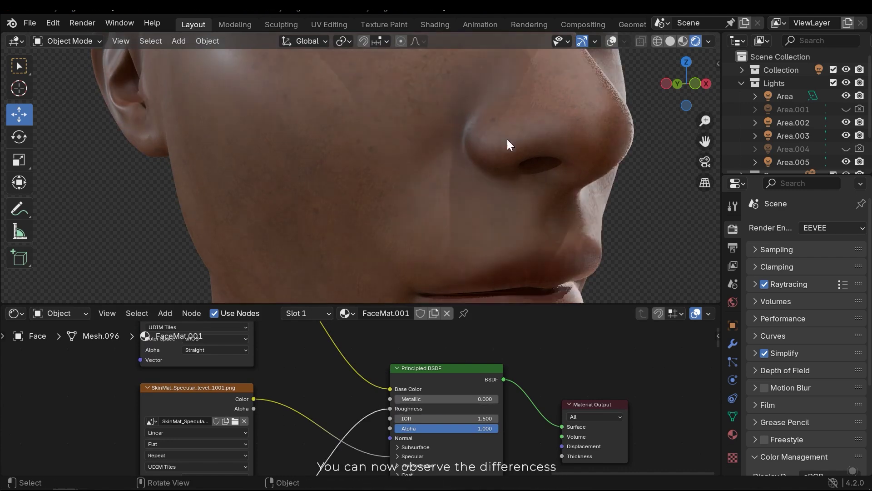
Step: Compare the skin on the cheek and the lips up close with and without the roughness map connected
shift+middle_drag(426, 116, 400, 220)
scroll(376, 193, up, 5)
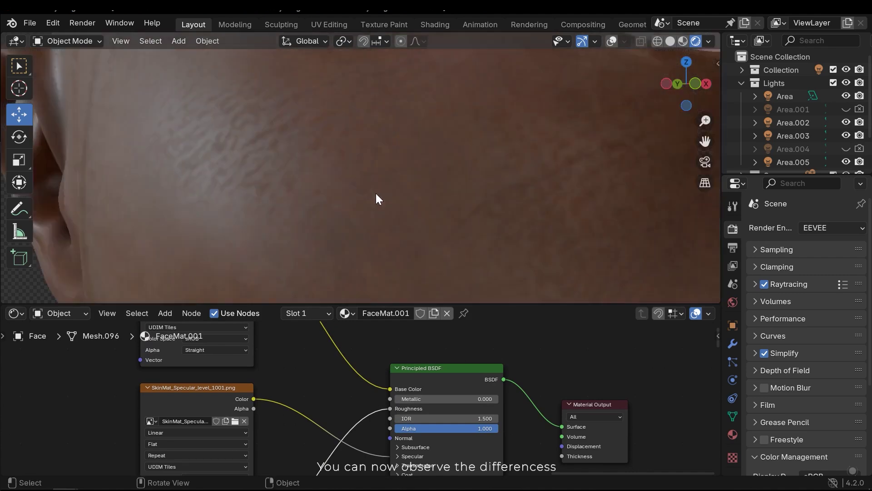
mouse_move(375, 192)
middle_down()
mouse_move(421, 193)
mouse_move(409, 194)
middle_up()
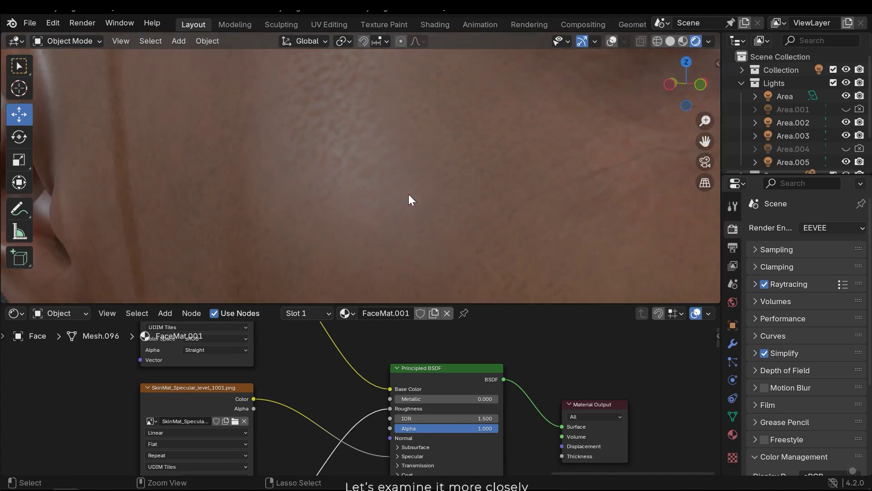
key(ctrl+z)
key(ctrl+shift+z)
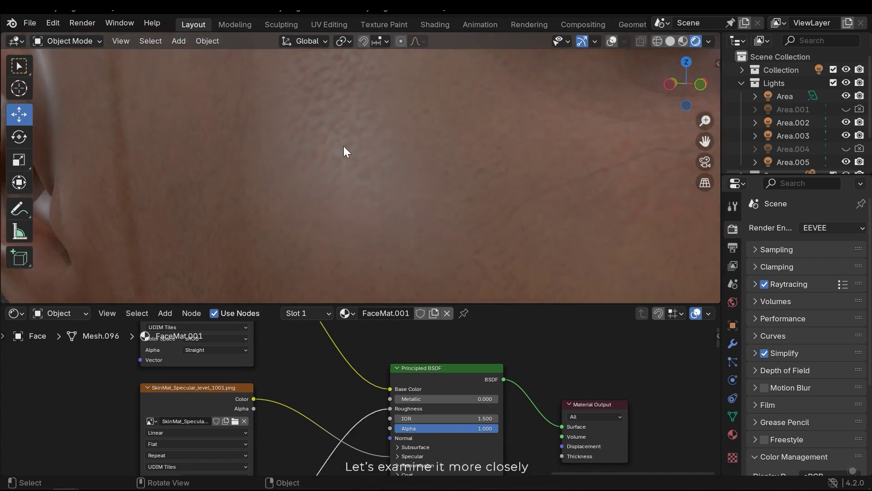
middle_drag(337, 142, 405, 205)
key(ctrl+z)
key(ctrl+shift+z)
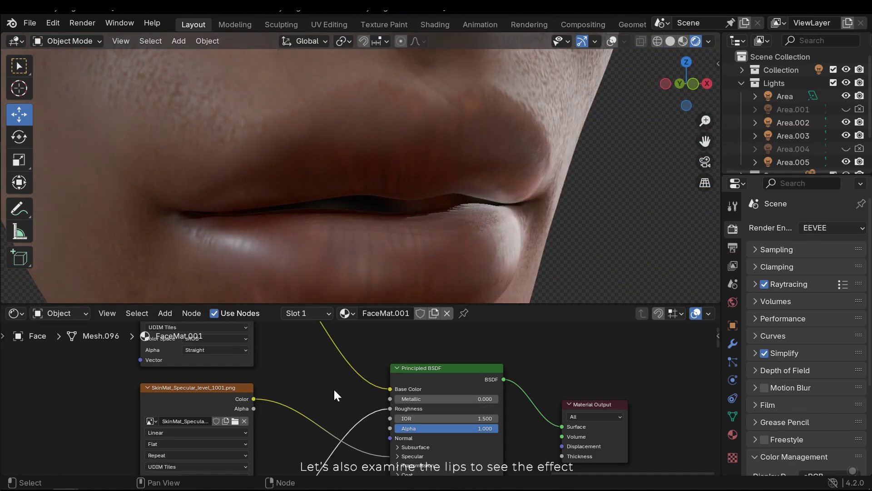
scroll(310, 211, down, 10)
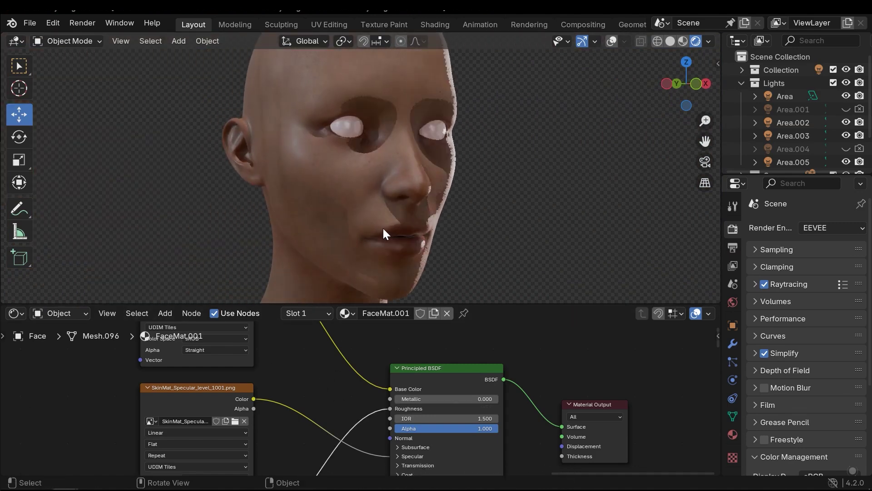
scroll(342, 419, down, 4)
Step: Import SkinMat_Normal_OpenGL_1001.png as an image texture node and place it below the roughness texture node
middle_drag(343, 418, 357, 403)
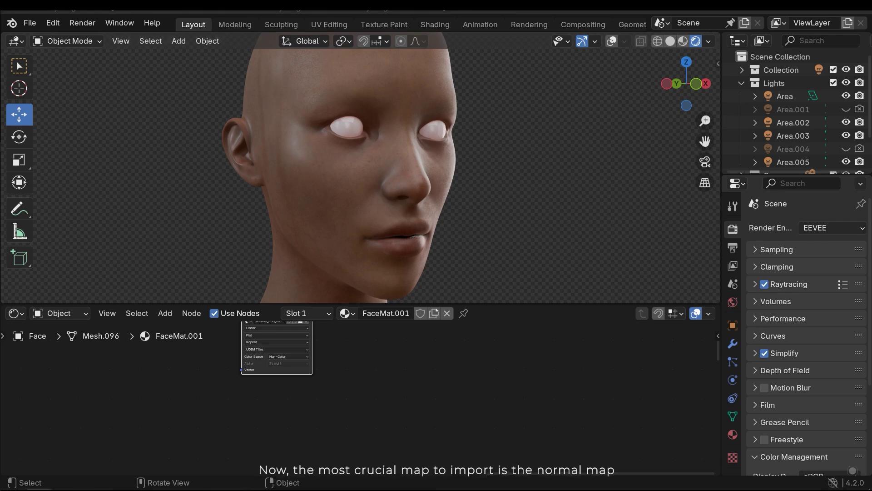
drag(405, 369, 392, 394)
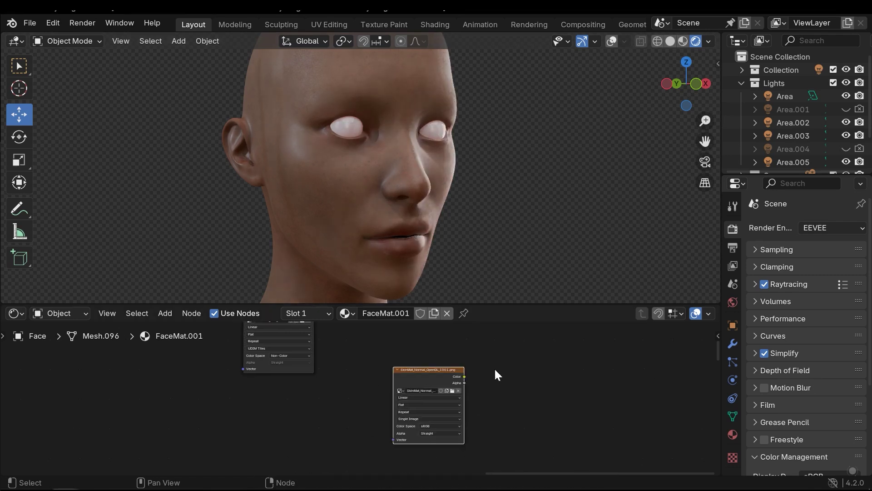
click(290, 389)
scroll(290, 419, up, 2)
middle_drag(290, 418, 403, 379)
Step: Set the normal texture node's color space to Non-Color and its source to UDIM Tiles
scroll(405, 378, up, 6)
middle_drag(464, 389, 428, 432)
scroll(420, 434, up, 1)
scroll(419, 433, up, 2)
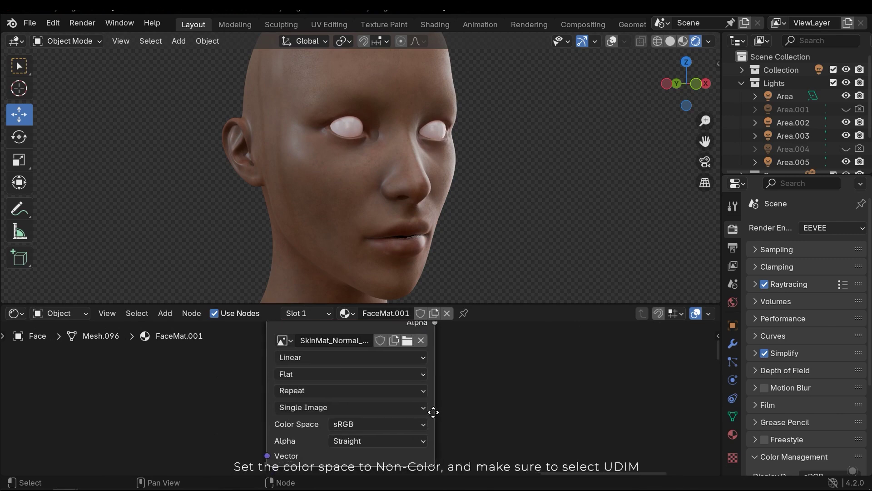
click(378, 427)
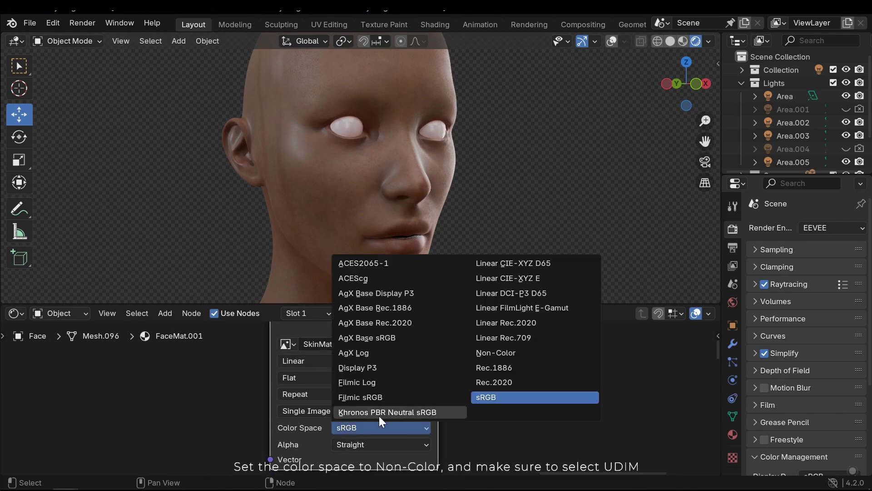
click(496, 353)
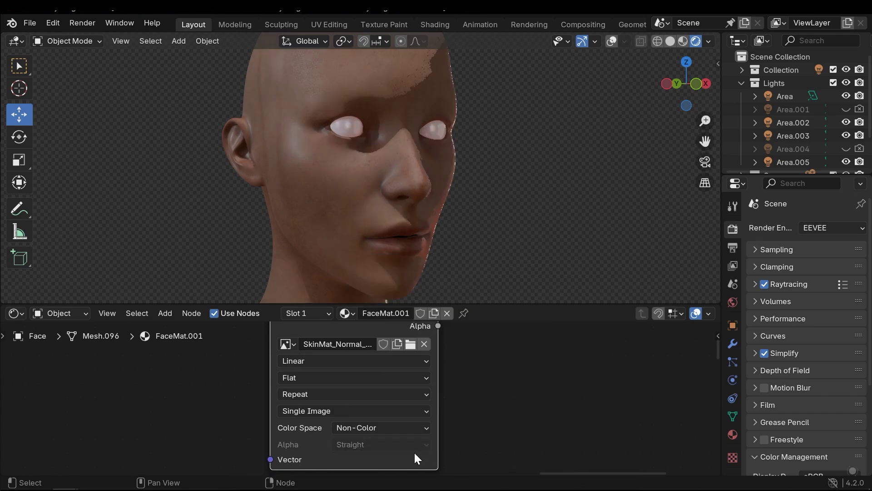
mouse_move(434, 380)
middle_down()
mouse_move(427, 392)
mouse_move(369, 400)
middle_up()
click(289, 423)
click(330, 406)
scroll(450, 369, down, 2)
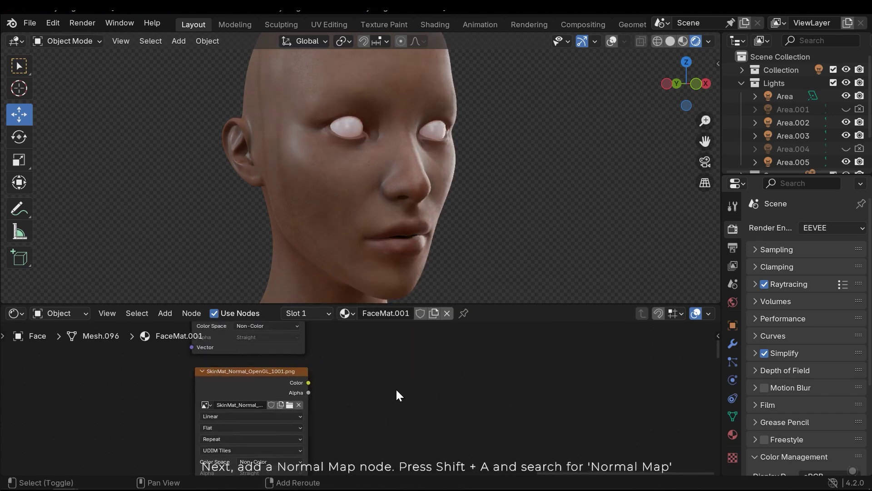
Step: Add a Normal Map node beside the normal texture and connect the texture's Color output to its Color input
key(shift+a)
click(367, 321)
text(n)
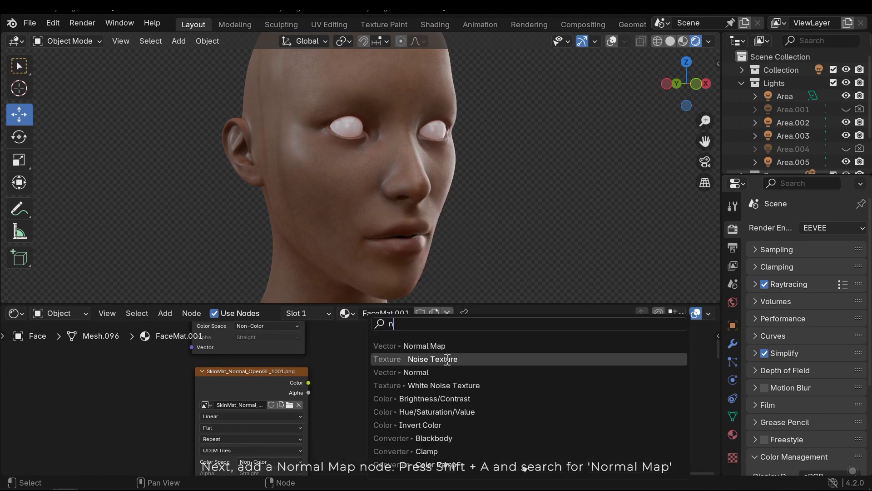
click(424, 346)
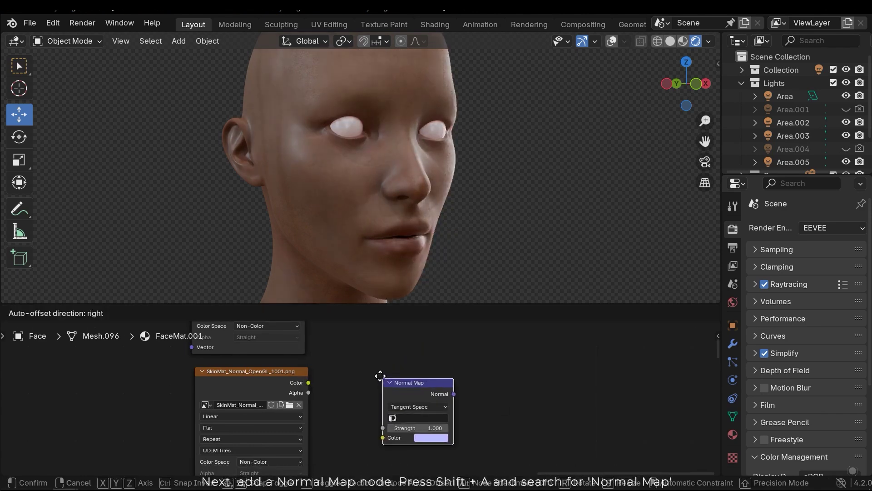
click(369, 391)
drag(309, 383, 322, 398)
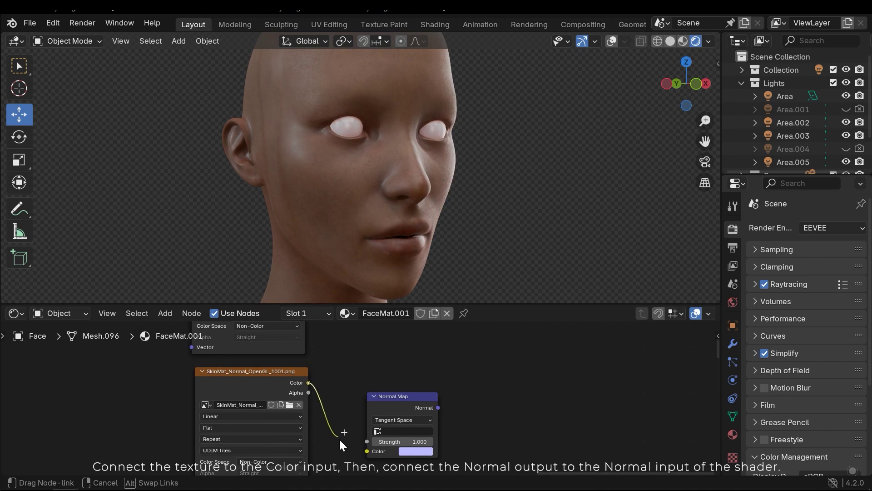
drag(361, 447, 367, 451)
Step: Connect the Normal Map node's Normal output to the Principled BSDF's Normal input
middle_drag(433, 400, 343, 418)
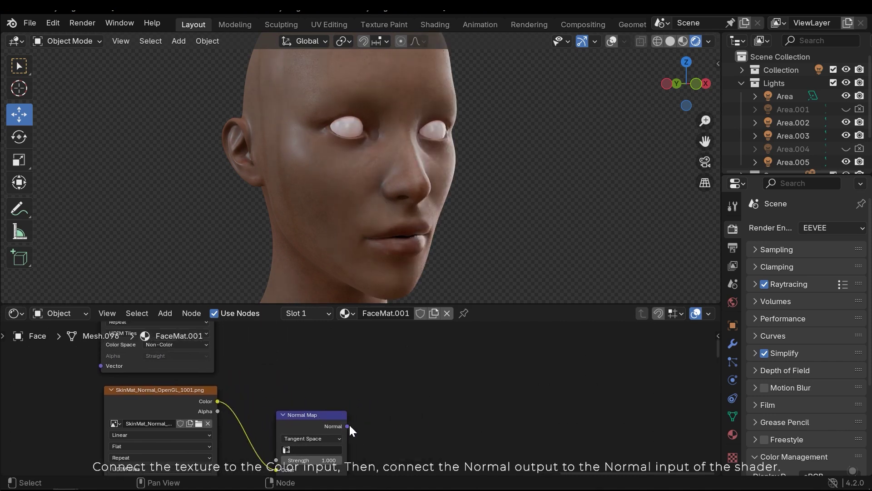
drag(352, 423, 376, 422)
click(344, 423)
scroll(375, 422, down, 6)
scroll(377, 422, down, 4)
middle_drag(377, 422, 440, 314)
scroll(438, 412, down, 5)
scroll(427, 402, down, 4)
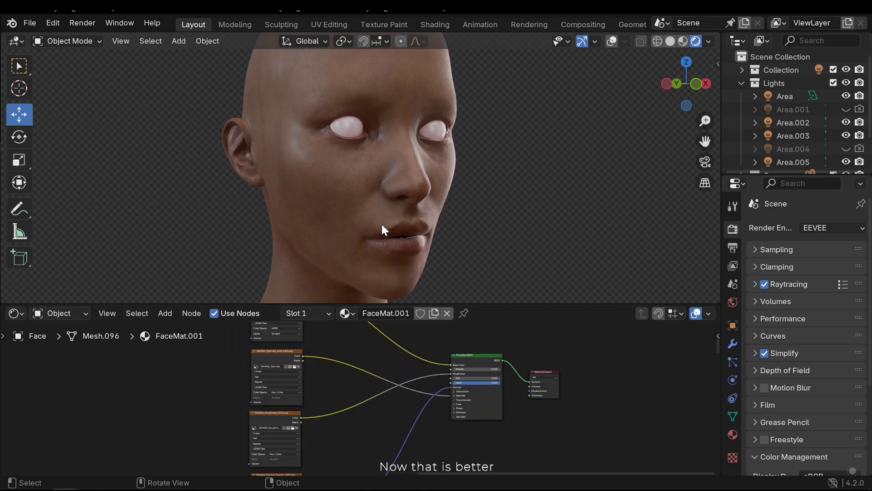
Step: Inspect the normal-mapped skin detail on the cheek and nose from close up and from farther away
scroll(387, 185, up, 6)
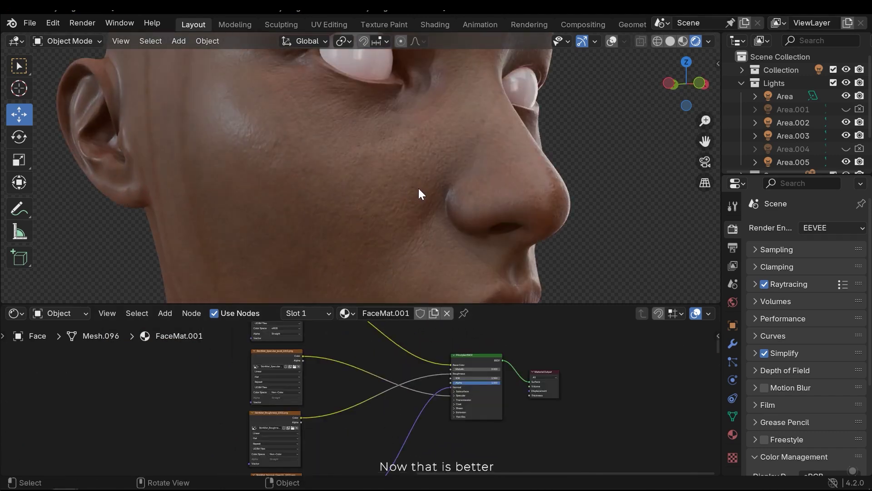
middle_drag(416, 190, 388, 184)
scroll(326, 195, down, 5)
scroll(386, 187, up, 5)
scroll(475, 227, down, 5)
scroll(388, 185, up, 2)
scroll(395, 377, up, 5)
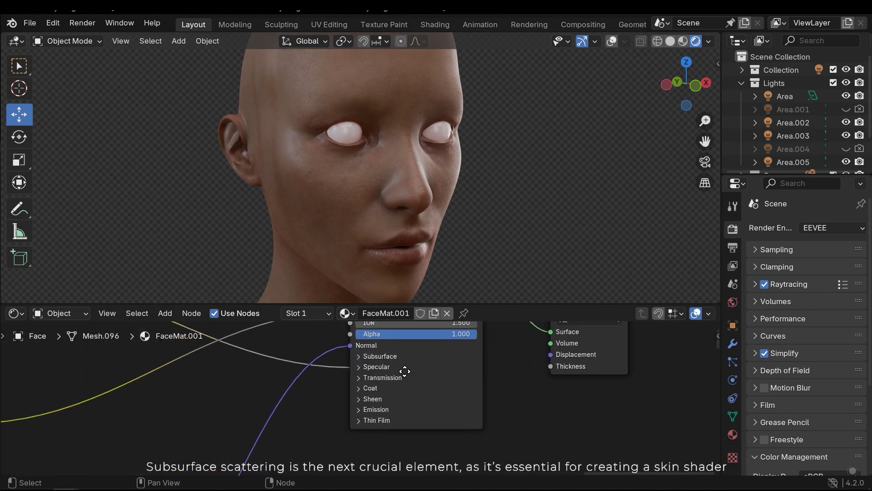
Step: Expand the Principled BSDF's Subsurface settings and set the subsurface Weight to 1.000
middle_drag(400, 373, 378, 388)
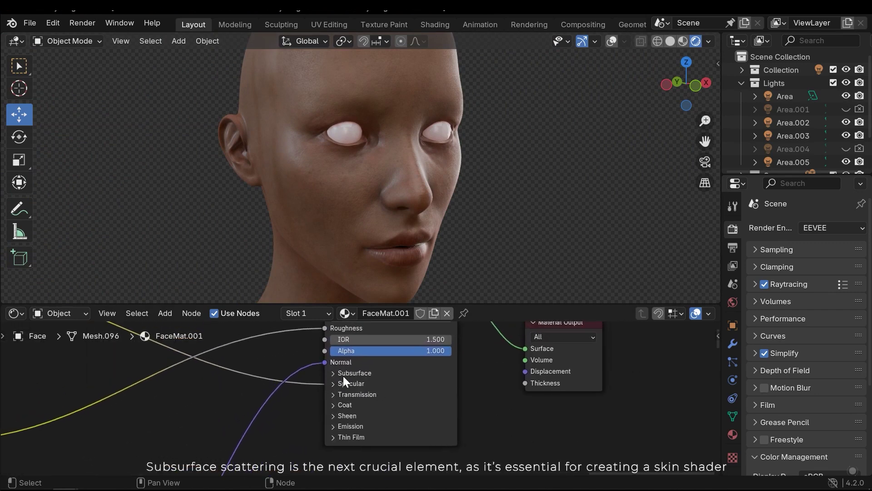
click(356, 373)
scroll(413, 398, down, 2)
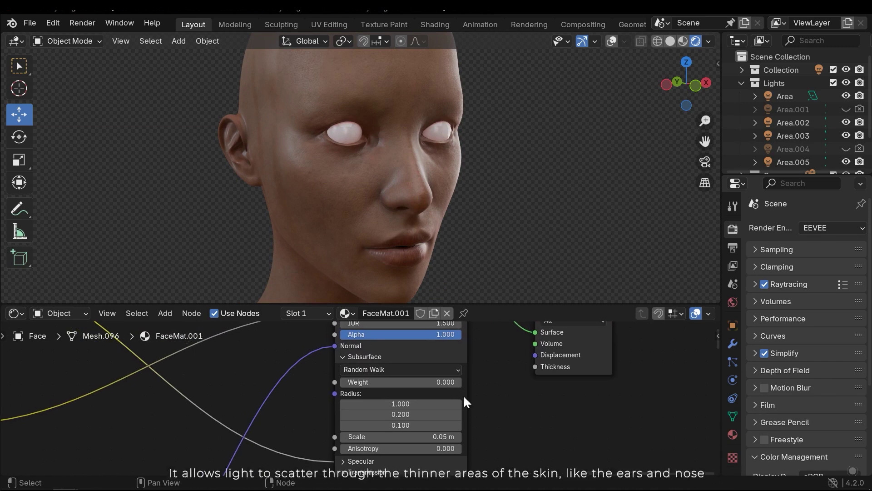
middle_drag(486, 172, 422, 161)
scroll(441, 170, up, 2)
scroll(443, 182, down, 3)
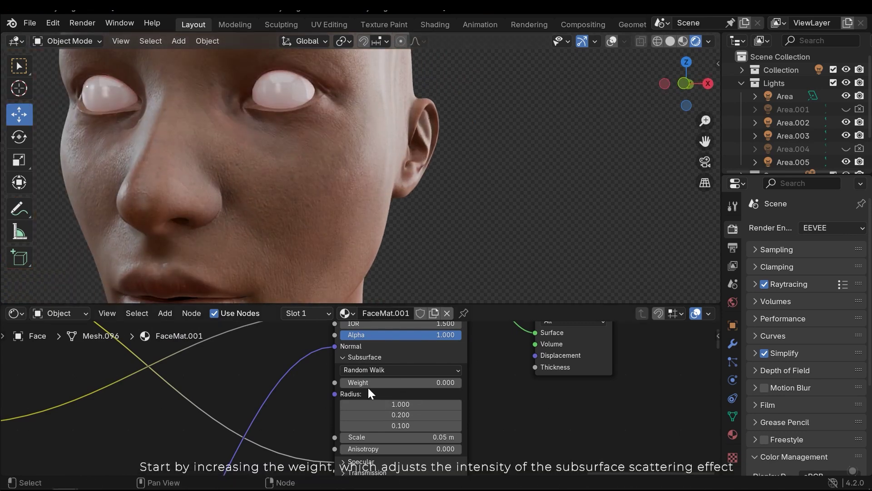
drag(378, 383, 462, 381)
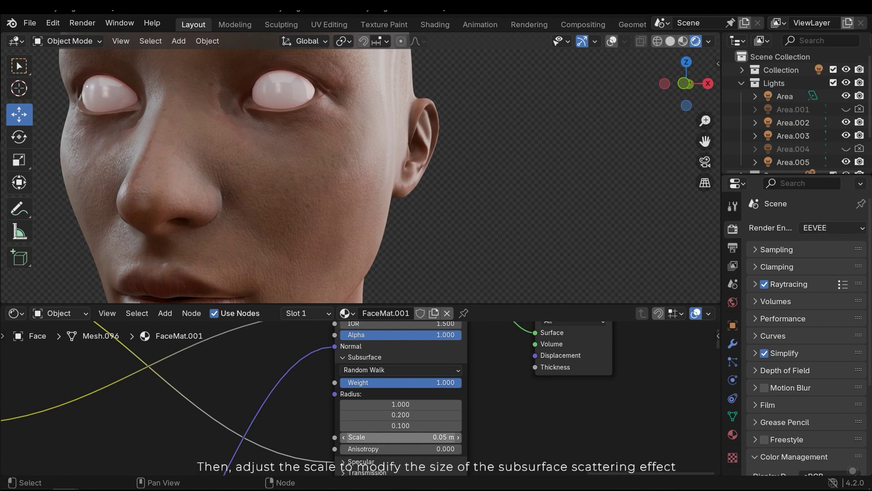
Step: Try a subsurface Scale of 7.35 m on the face and undo the change
drag(400, 437, 457, 437)
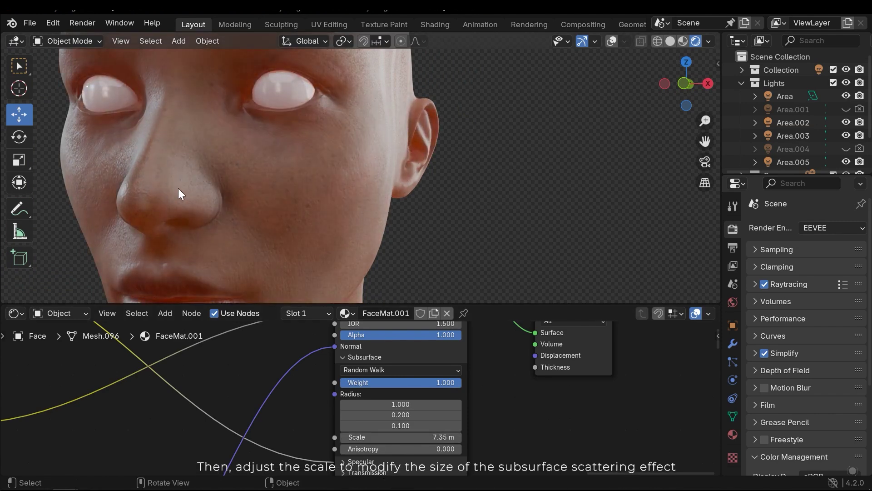
middle_drag(187, 192, 361, 165)
key(ctrl+z)
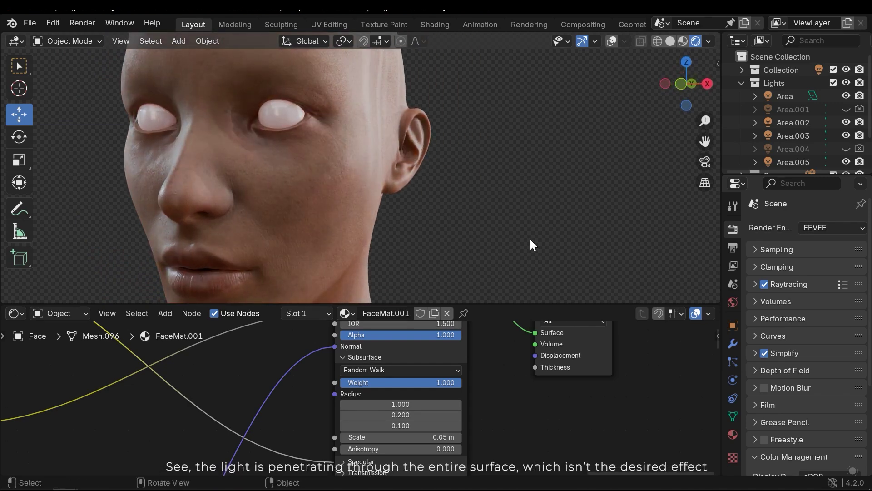
Step: Set the subsurface Scale to 0.2 m
click(427, 438)
key(End)
text(0.2)
key(Return)
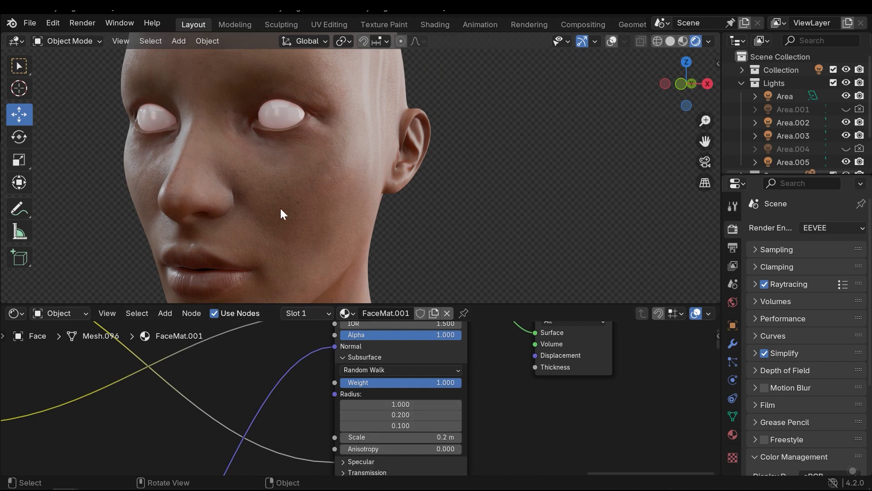
Step: Compare the nose up close with a subsurface Weight of 0 and undo the change
middle_drag(191, 211, 295, 194)
scroll(318, 195, up, 5)
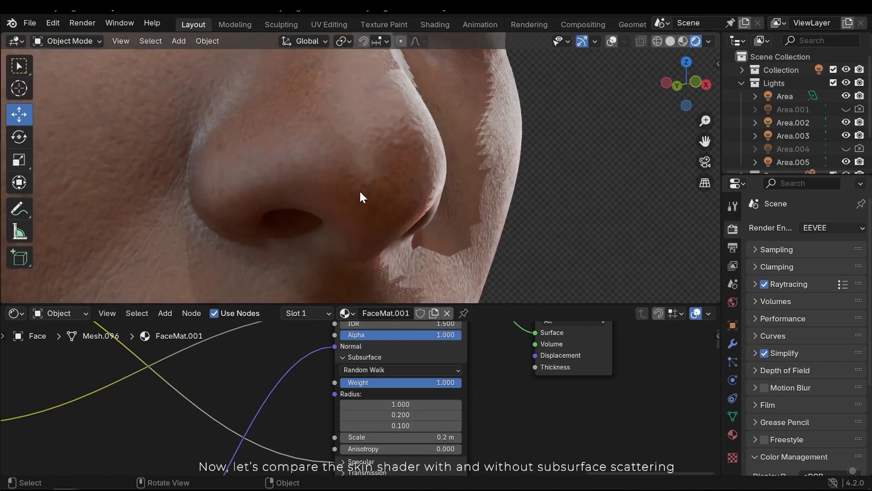
click(413, 383)
text(0)
key(Return)
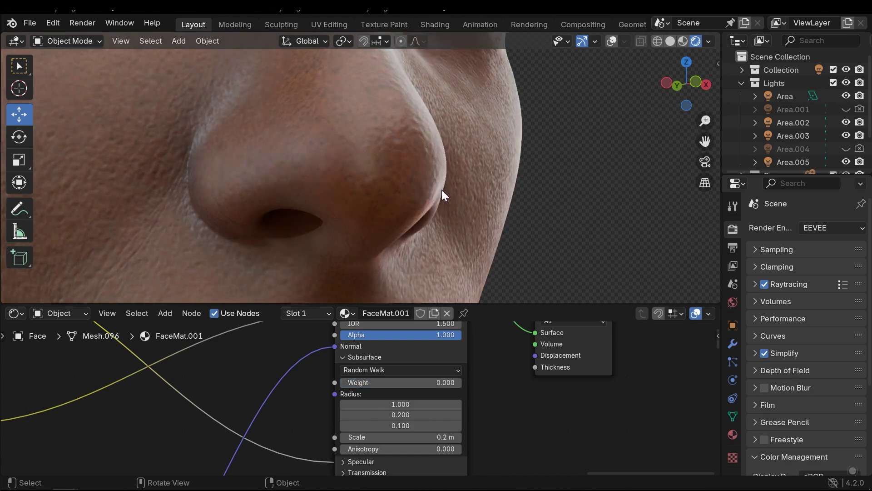
key(ctrl+z)
scroll(500, 182, down, 5)
middle_drag(512, 180, 450, 196)
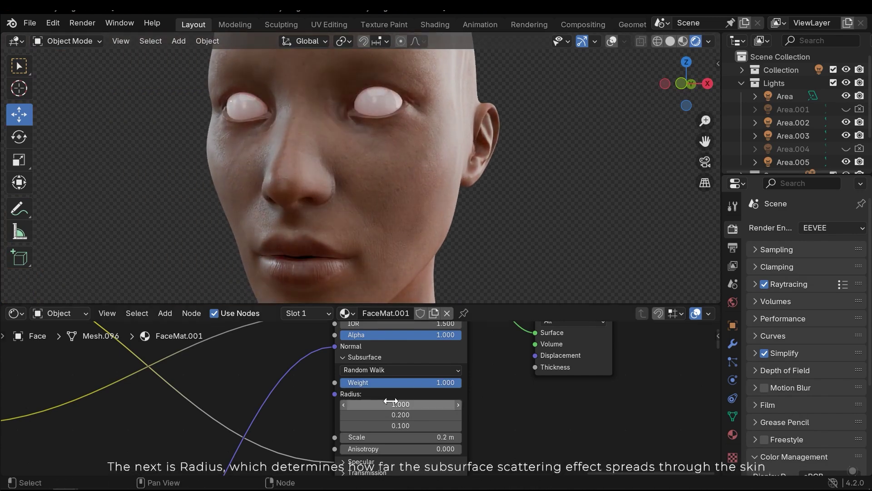
Step: Try a first subsurface Radius value of 5.000, inspect the ear side of the face, and undo the change
key(Return)
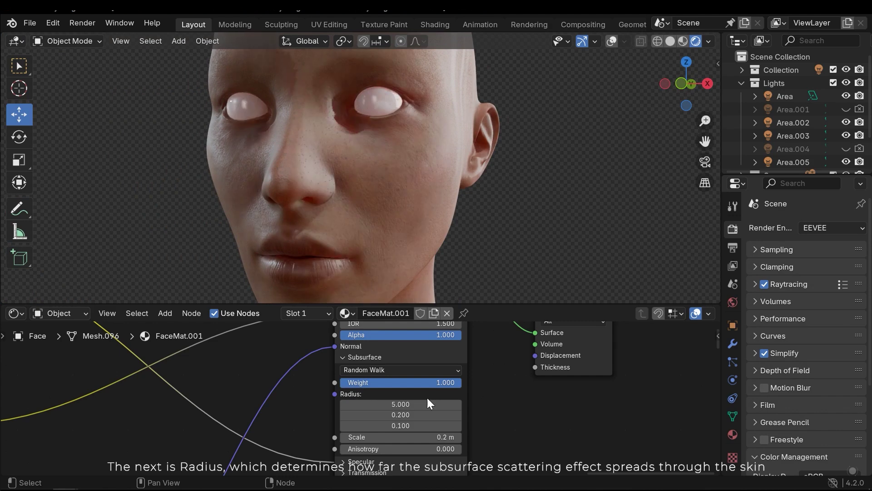
middle_drag(449, 228, 508, 151)
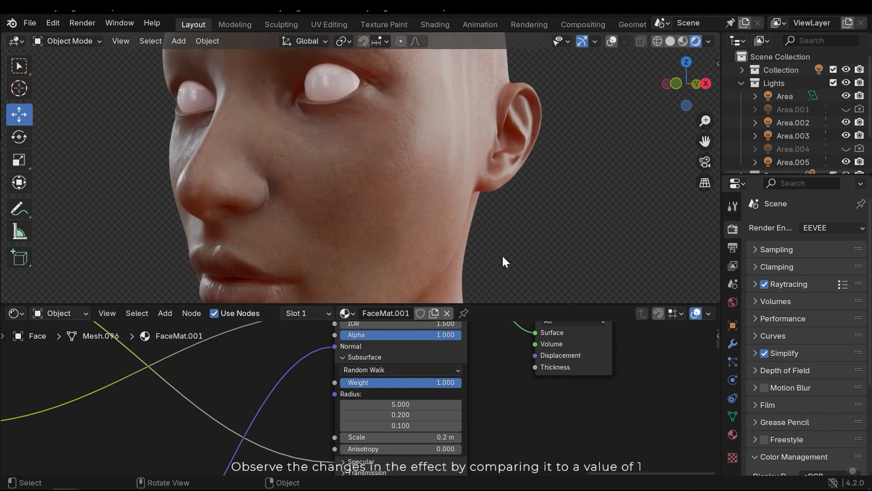
key(ctrl+z)
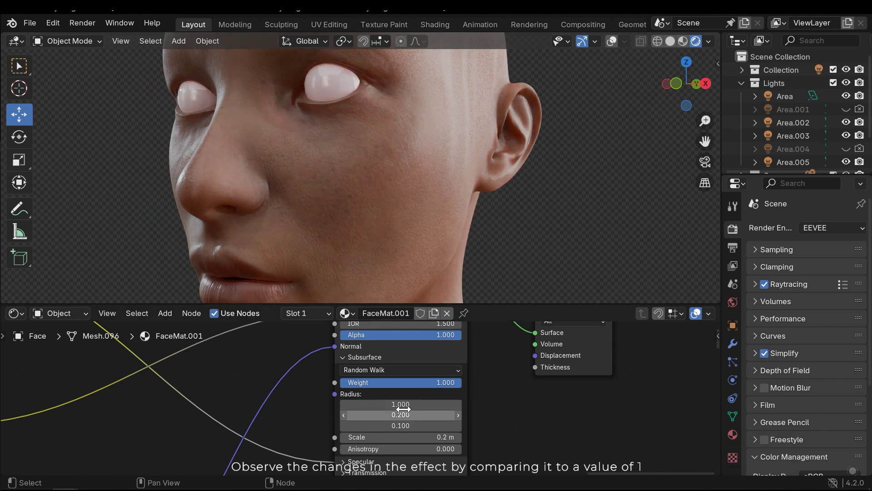
Step: Set the first subsurface Radius value to 2.000
key(Return)
key(KP_1)
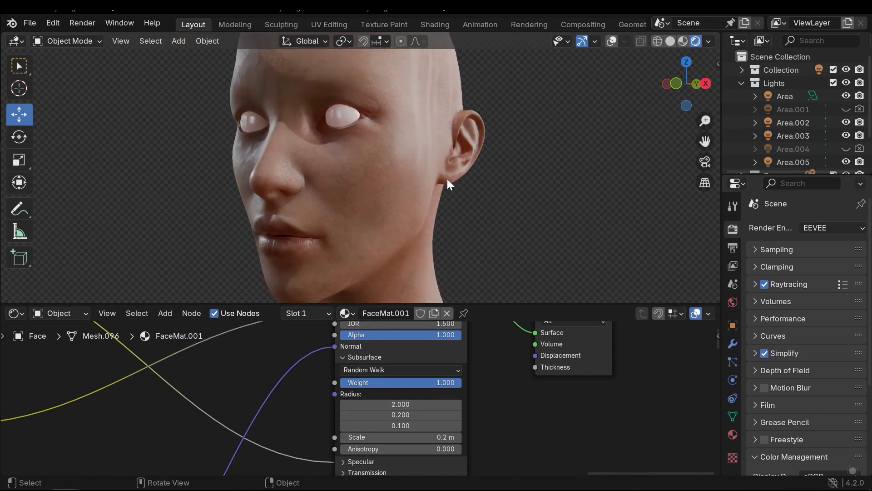
middle_drag(448, 185, 394, 189)
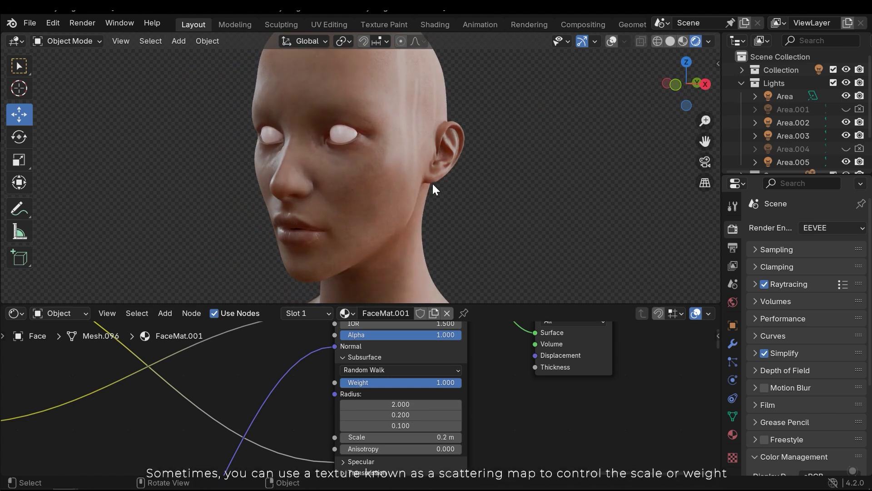
mouse_move(506, 179)
middle_down()
mouse_move(505, 203)
mouse_move(541, 181)
mouse_move(518, 181)
middle_up()
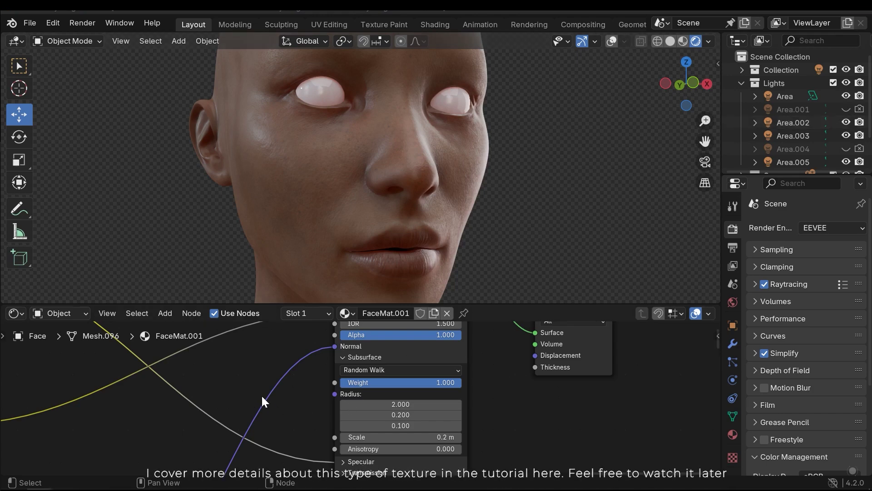
Step: Make room between the color and specular texture nodes and add the SkinMat_Scattering_1001.png image texture there
scroll(262, 400, down, 6)
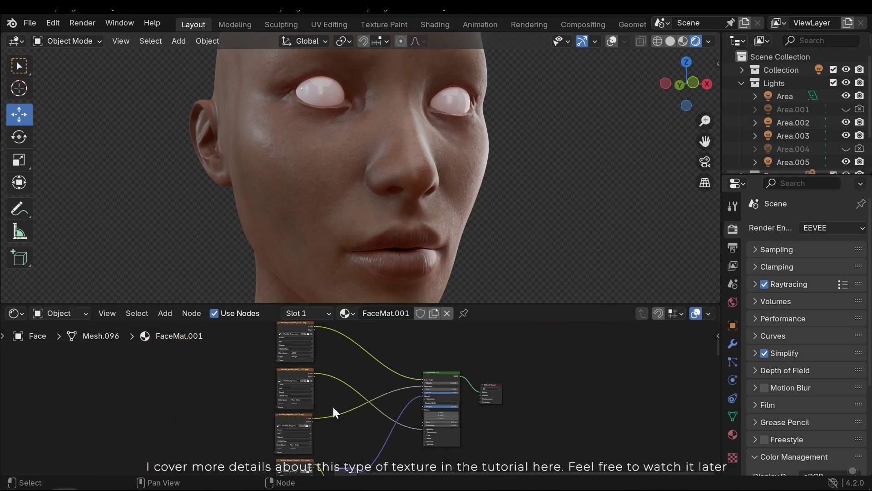
middle_drag(332, 409, 341, 361)
scroll(339, 368, down, 1)
drag(252, 438, 317, 381)
scroll(327, 382, up, 4)
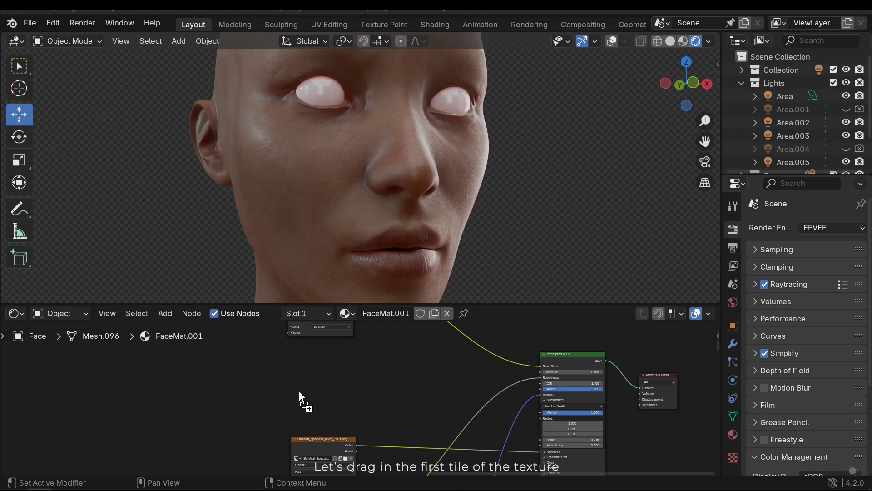
drag(299, 385, 310, 359)
scroll(337, 361, up, 3)
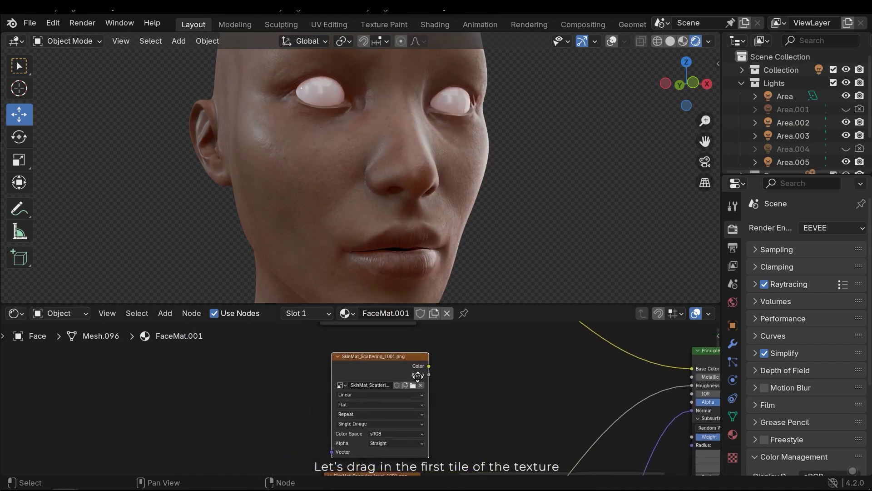
middle_drag(420, 377, 431, 375)
scroll(429, 374, up, 2)
drag(407, 352, 398, 344)
Step: Set the scattering texture's color space to Non-Color and its source to UDIM Tiles
middle_drag(397, 431, 340, 413)
scroll(340, 415, up, 5)
click(333, 408)
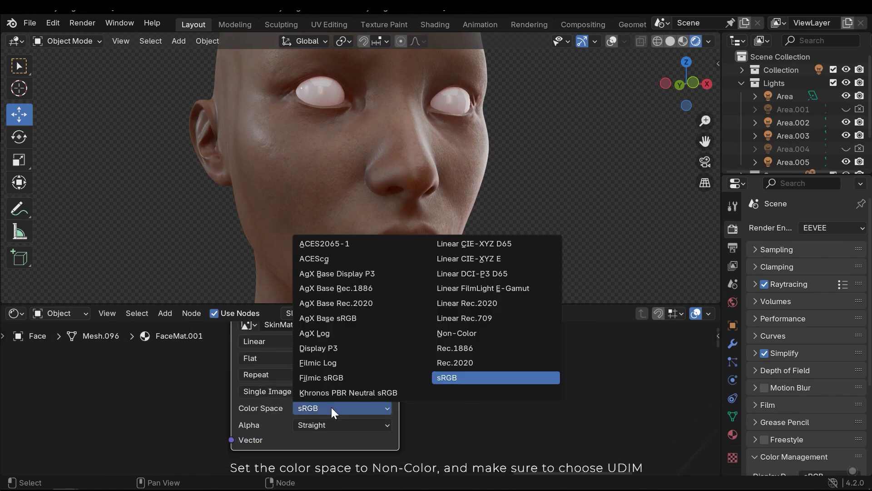
click(456, 334)
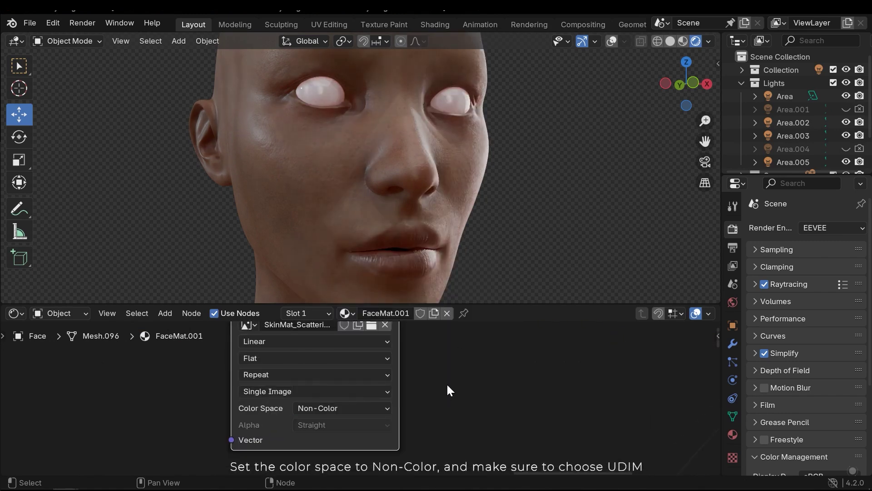
scroll(445, 353, up, 3)
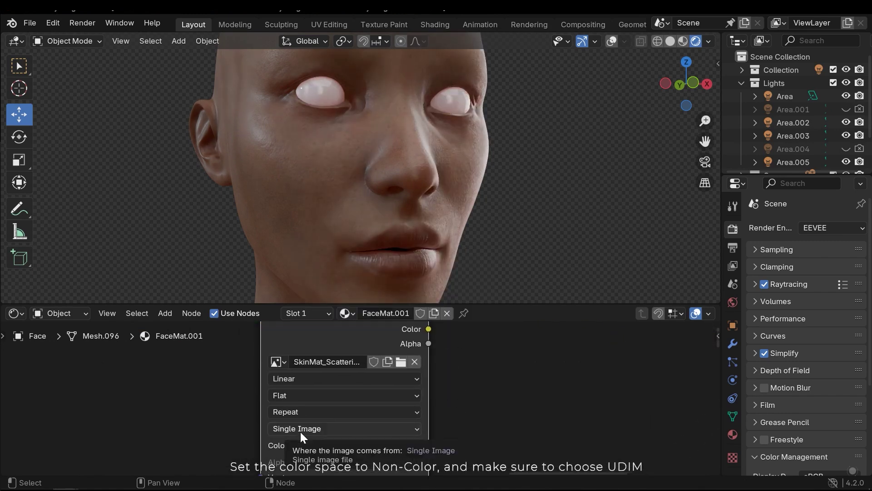
middle_drag(394, 424, 393, 402)
click(299, 410)
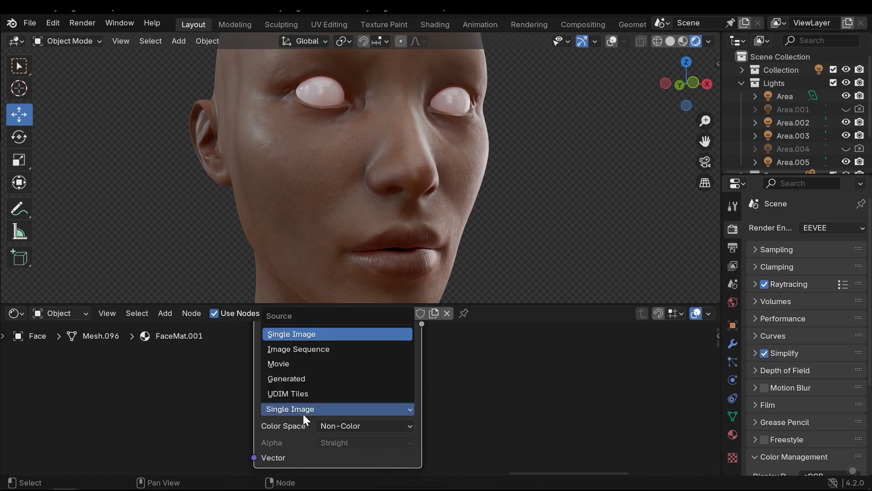
click(320, 393)
scroll(417, 395, down, 3)
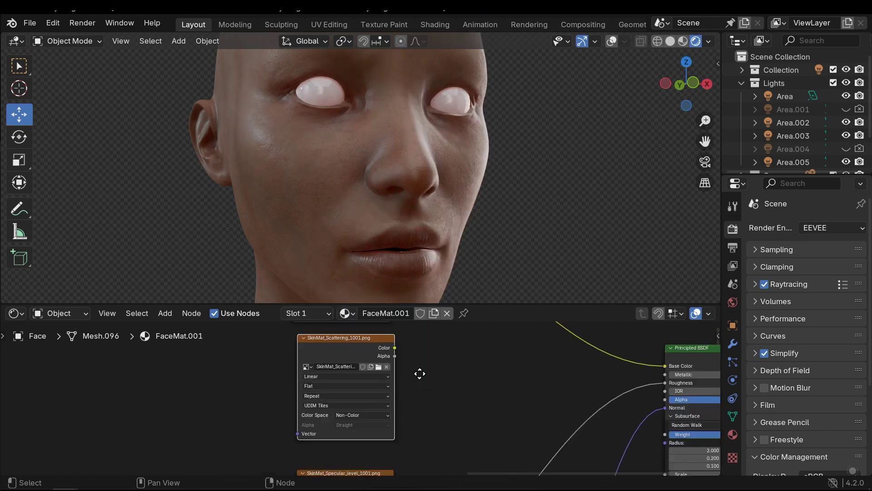
Step: Preview the scattering texture on the head and examine its brightness around the ear
middle_drag(335, 383, 320, 390)
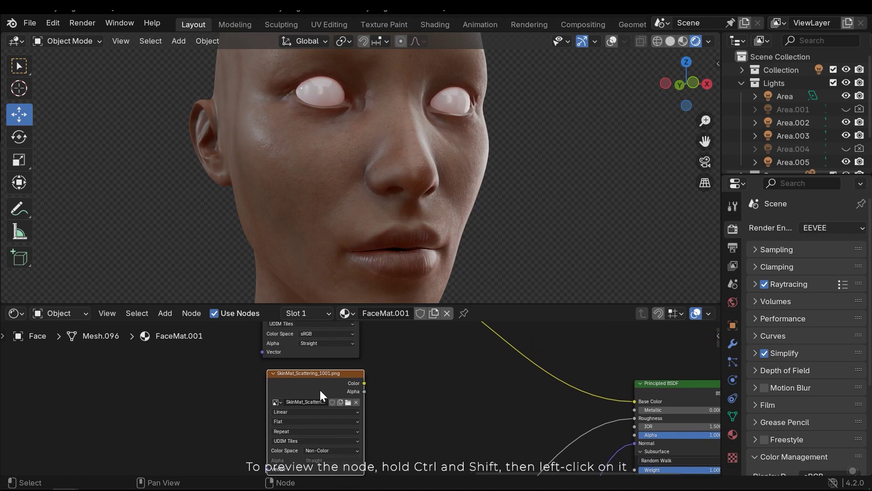
ctrl+shift+click(320, 375)
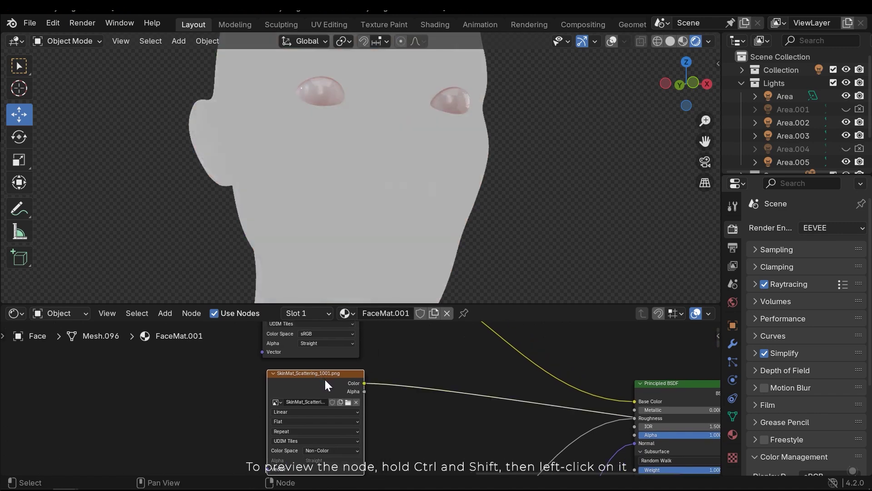
middle_drag(366, 206, 500, 230)
scroll(371, 178, up, 5)
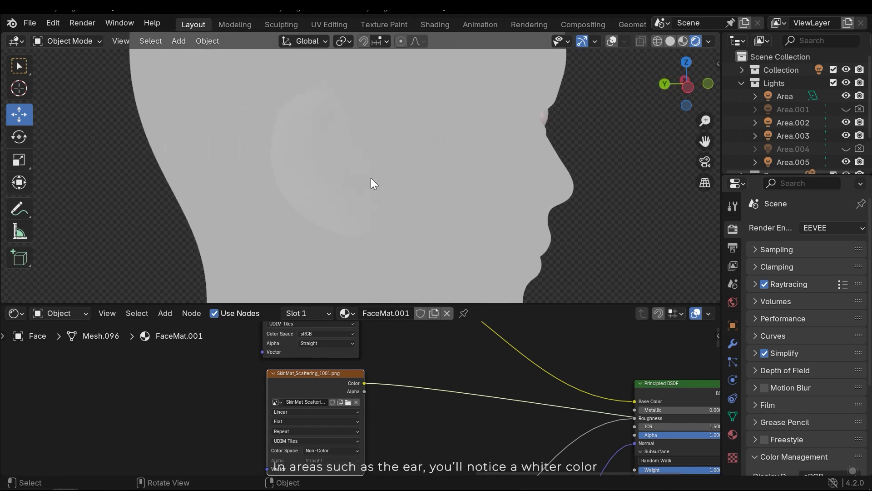
scroll(402, 187, down, 4)
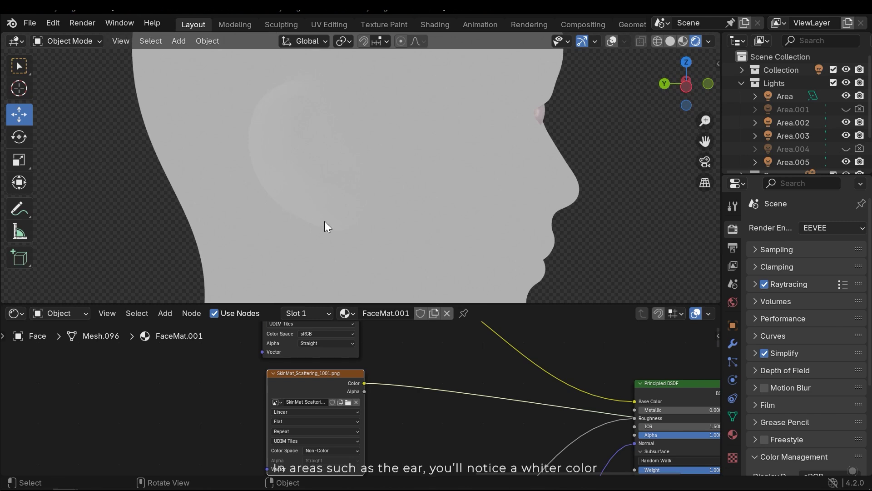
scroll(326, 221, down, 2)
middle_drag(425, 207, 306, 198)
scroll(306, 198, down, 2)
Step: Return the material preview to the Principled BSDF shader
scroll(530, 389, down, 4)
middle_drag(530, 389, 381, 388)
ctrl+shift+click(412, 364)
scroll(409, 377, up, 4)
middle_drag(440, 401, 395, 402)
scroll(373, 396, up, 4)
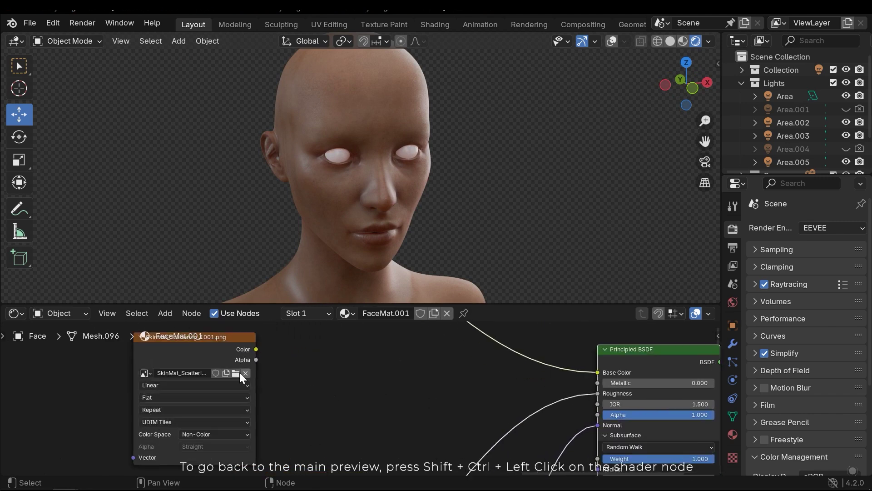
Step: Connect the scattering texture's Color output to the Principled BSDF's subsurface Scale input and check the nose and ears
middle_drag(253, 356, 257, 368)
middle_drag(396, 400, 273, 317)
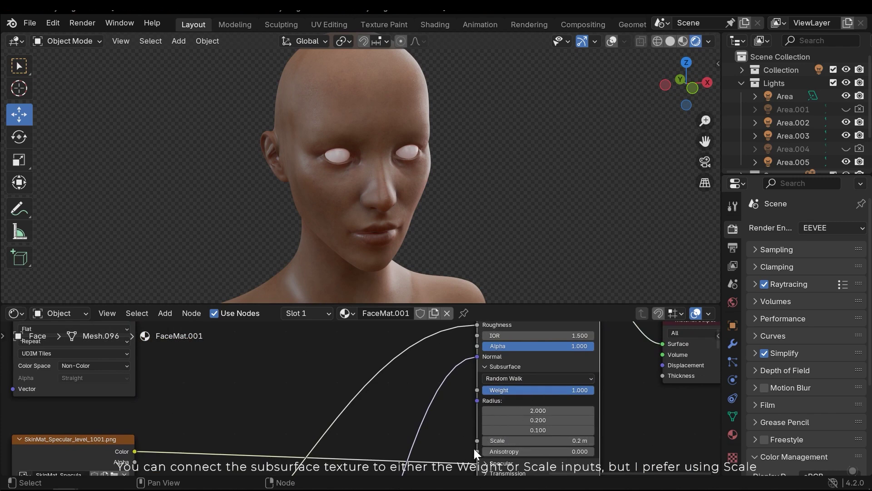
middle_drag(369, 370, 446, 416)
middle_drag(233, 351, 238, 368)
click(220, 345)
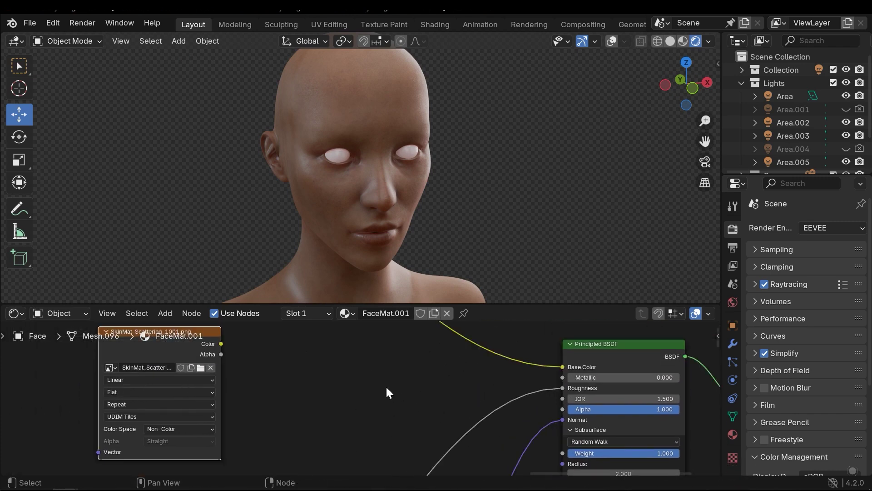
drag(334, 386, 563, 417)
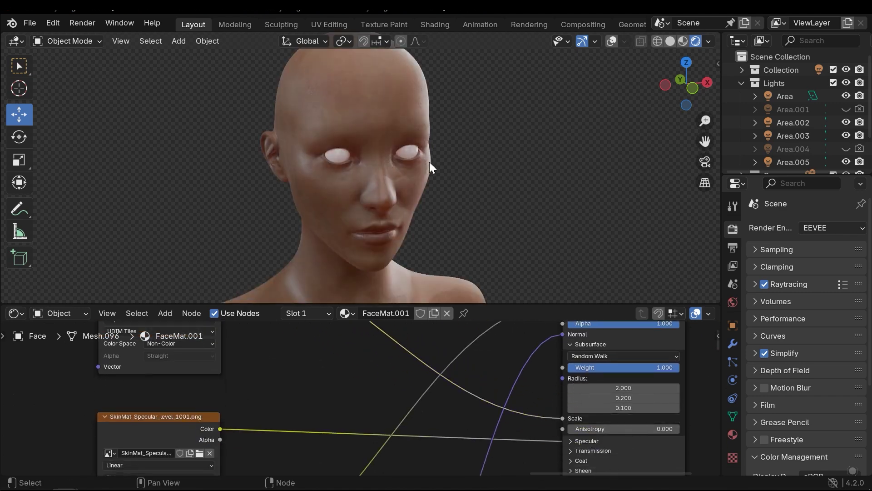
middle_drag(427, 157, 407, 149)
scroll(372, 176, up, 3)
scroll(371, 175, down, 1)
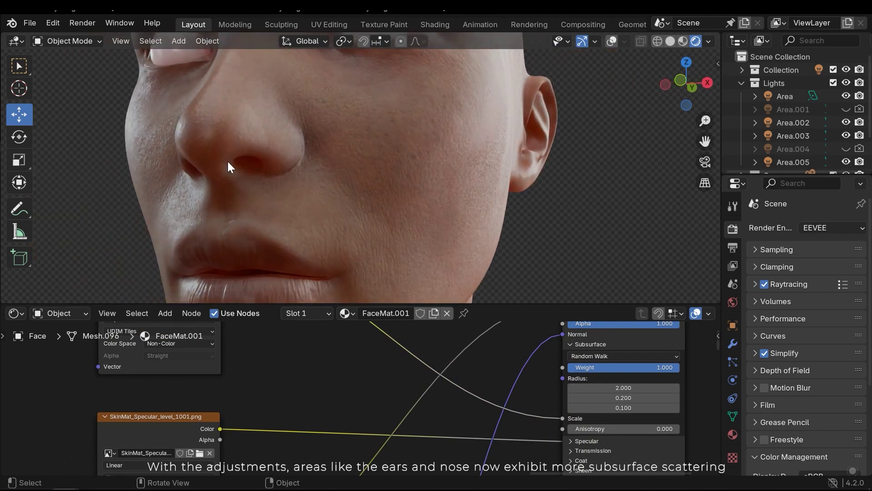
middle_drag(263, 159, 422, 172)
middle_drag(334, 175, 413, 203)
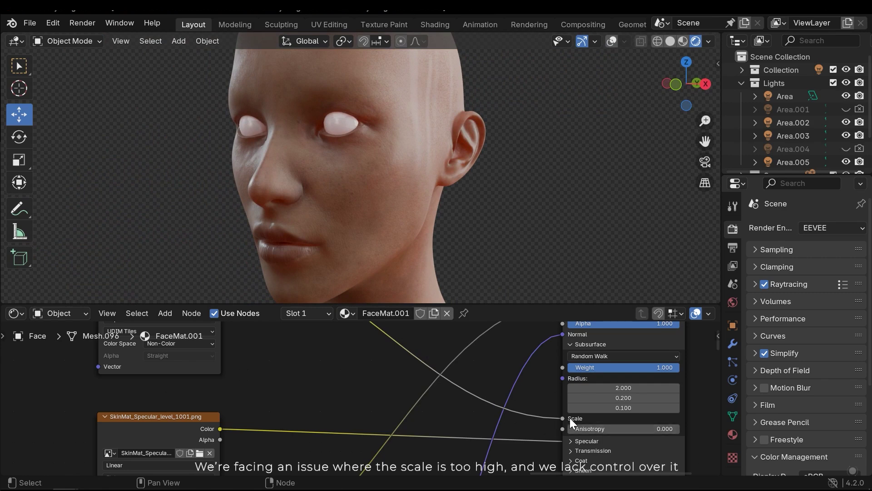
Step: Add a Math node between the scattering texture and the Principled BSDF
middle_drag(466, 348, 488, 373)
scroll(392, 389, down, 2)
middle_drag(373, 336, 375, 370)
key(shift+a)
text(ma)
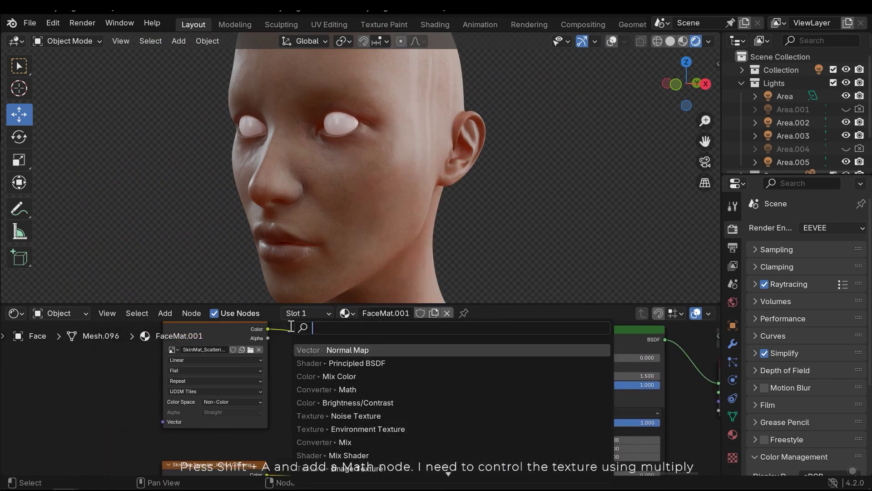
click(351, 350)
click(362, 364)
scroll(372, 359, up, 2)
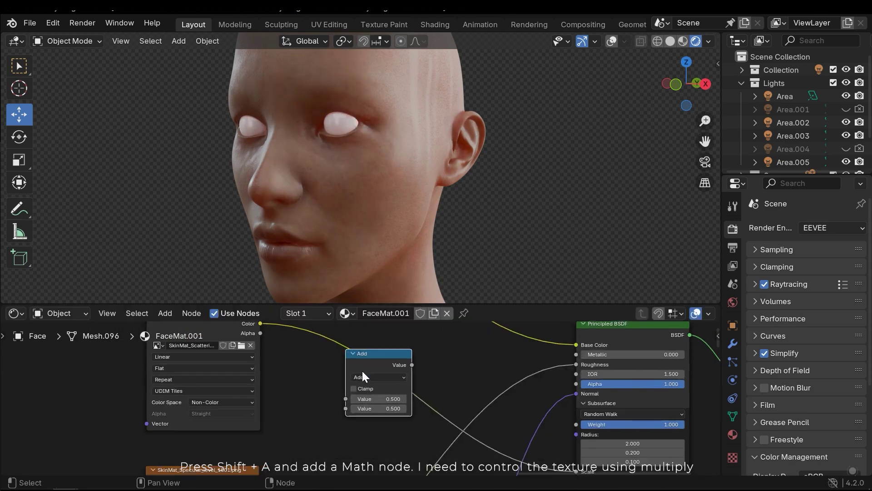
drag(373, 356, 382, 345)
middle_drag(381, 345, 389, 366)
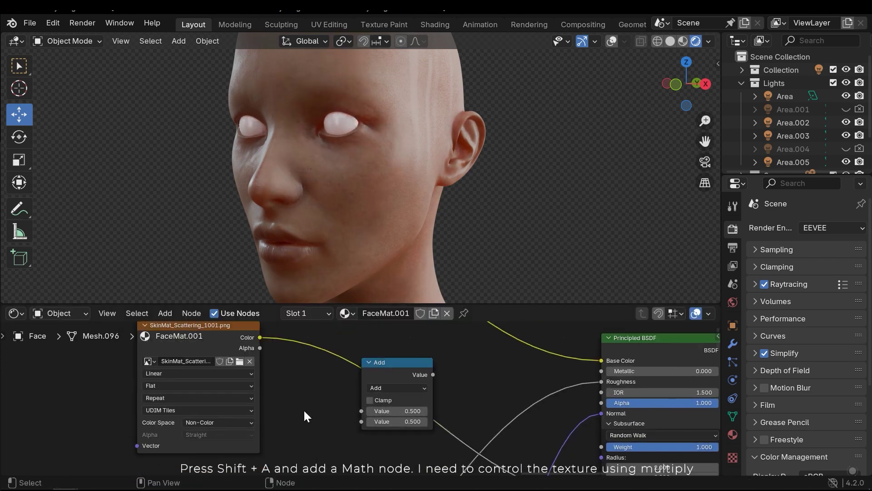
Step: Set the Math node to Multiply and wire it between the scattering texture's Color output and the Principled BSDF's subsurface Scale input
click(400, 389)
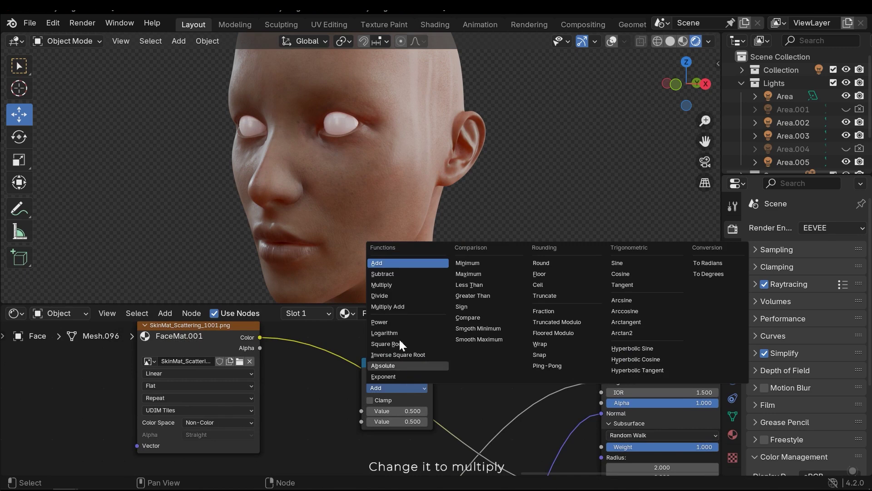
click(385, 285)
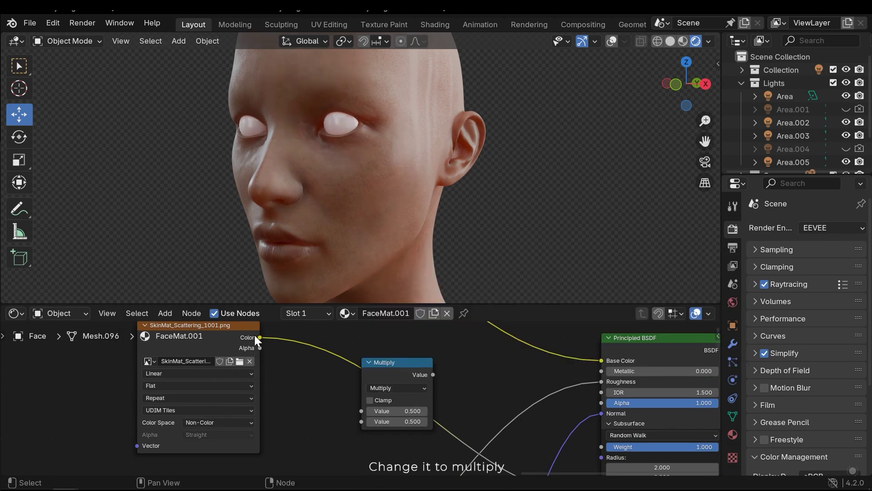
drag(256, 340, 353, 415)
middle_drag(431, 383, 315, 344)
drag(317, 333, 479, 390)
middle_drag(305, 354, 433, 452)
scroll(384, 431, down, 1)
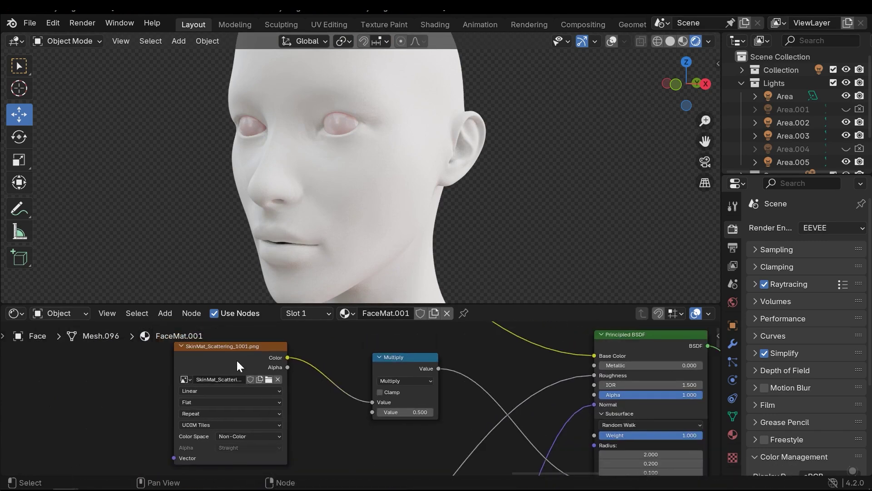
Step: Space the scattering texture away from the Multiply node, try a different multiplier value and undo that change
drag(234, 351, 210, 357)
middle_drag(412, 408, 381, 394)
scroll(455, 163, up, 2)
drag(380, 420, 411, 420)
key(ctrl+z)
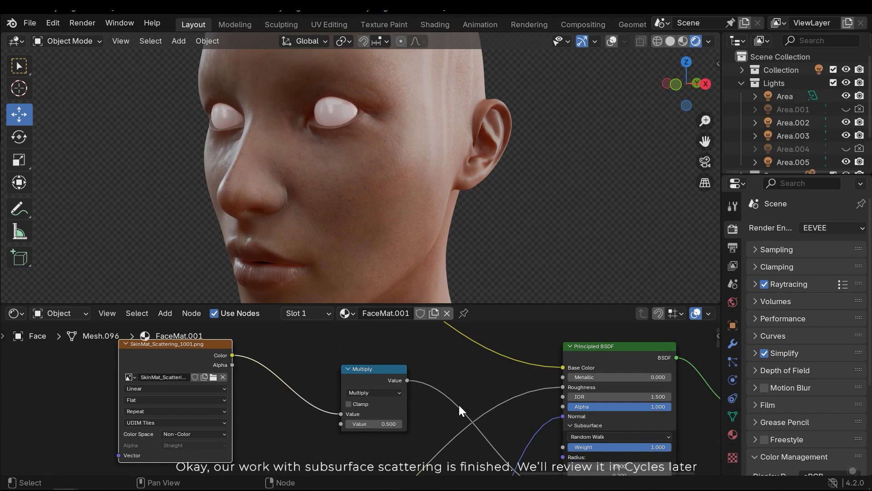
Step: Examine the normal map's surface detail close up on the cheek
scroll(459, 404, down, 5)
middle_drag(448, 416, 379, 394)
scroll(386, 402, down, 2)
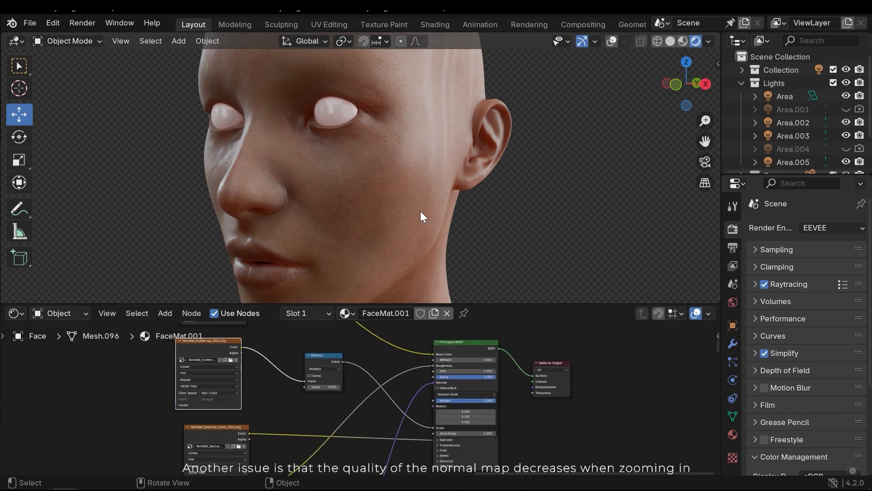
scroll(421, 213, up, 4)
ctrl+middle_drag(330, 207, 309, 227)
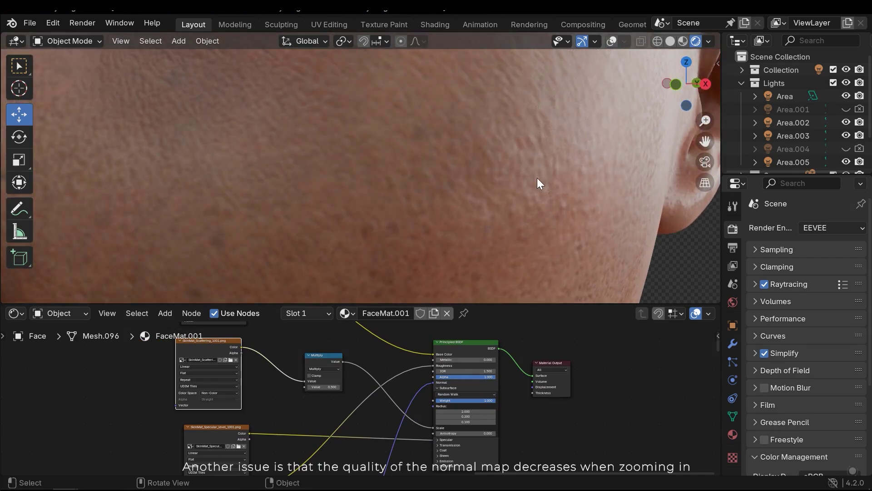
shift+middle_drag(233, 138, 309, 194)
ctrl+middle_drag(369, 233, 406, 118)
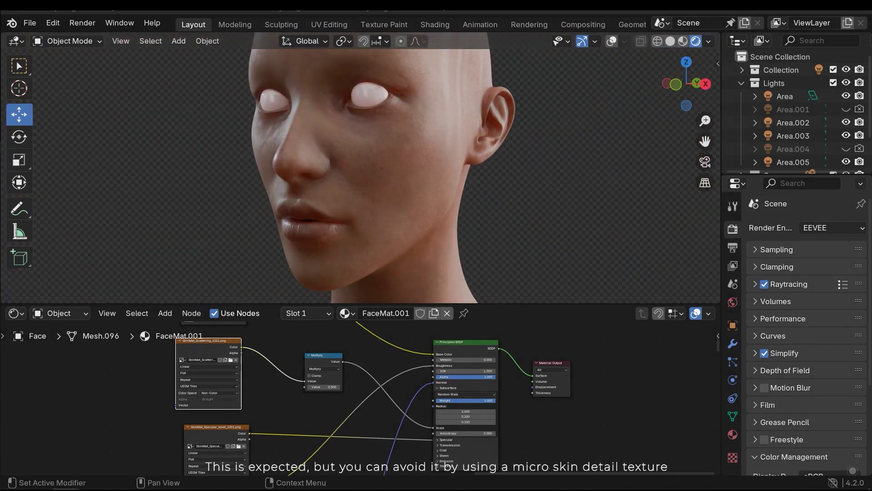
Step: Switch to the image viewer, inspect the MicroSkin.jpg texture and close it
key(alt+Tab)
scroll(462, 240, up, 4)
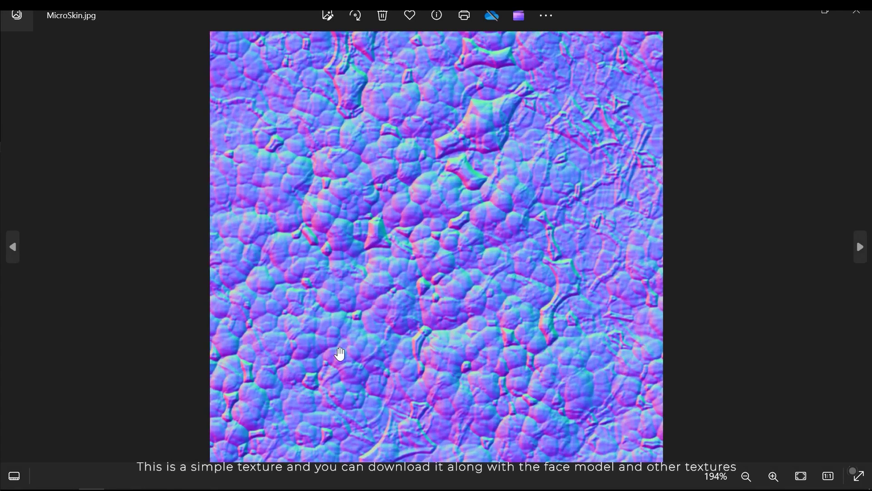
click(855, 7)
Step: Add MicroSkin.jpg to the material as an image texture in the empty space below the normal map texture
scroll(291, 424, down, 4)
middle_drag(291, 425, 414, 359)
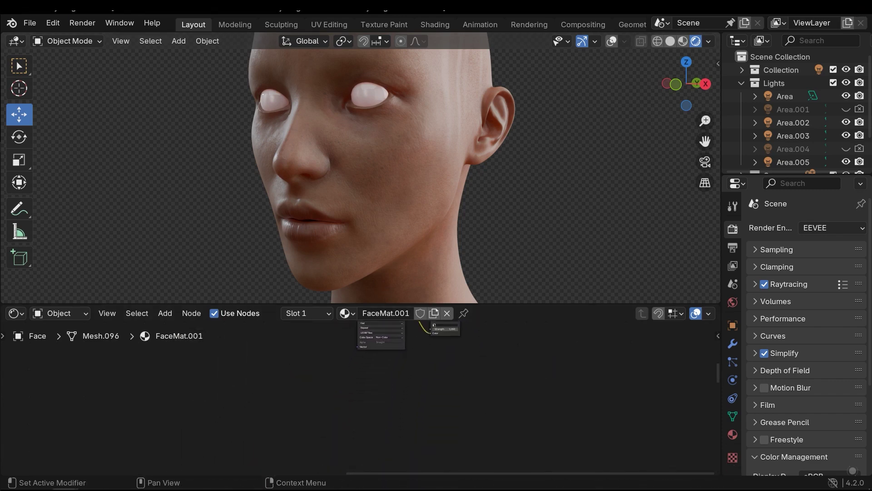
drag(347, 382, 301, 384)
scroll(439, 389, up, 4)
middle_drag(342, 407, 393, 417)
scroll(379, 419, up, 5)
scroll(332, 437, up, 1)
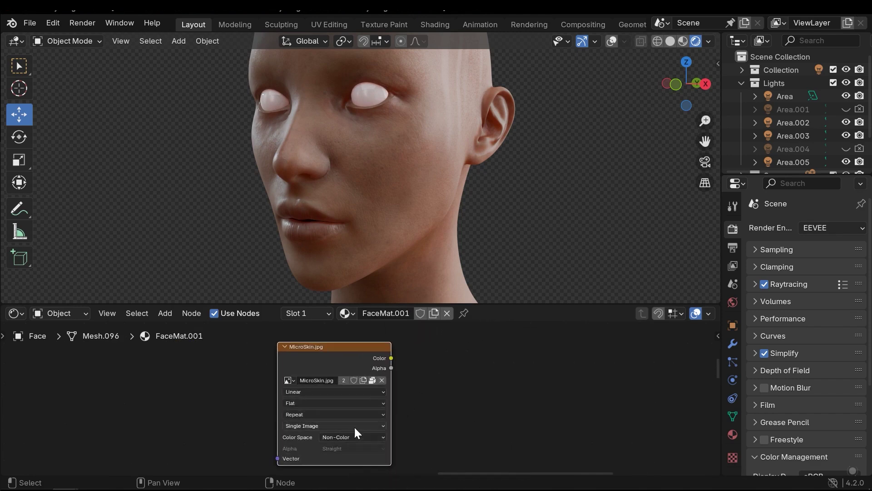
scroll(330, 434, up, 1)
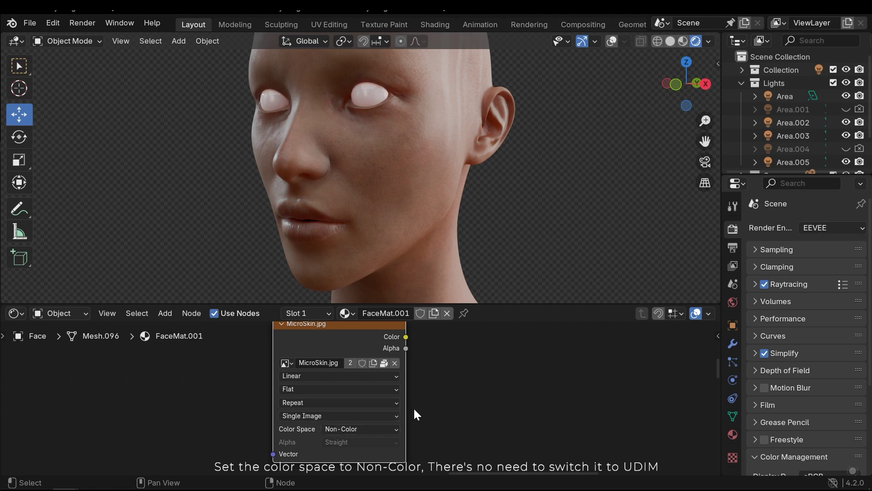
Step: Add a Mix Color node near the normal map texture and the MicroSkin.jpg texture
scroll(457, 394, down, 9)
middle_drag(458, 391, 357, 440)
scroll(359, 439, up, 3)
middle_drag(367, 405, 386, 402)
click(386, 401)
key(shift+a)
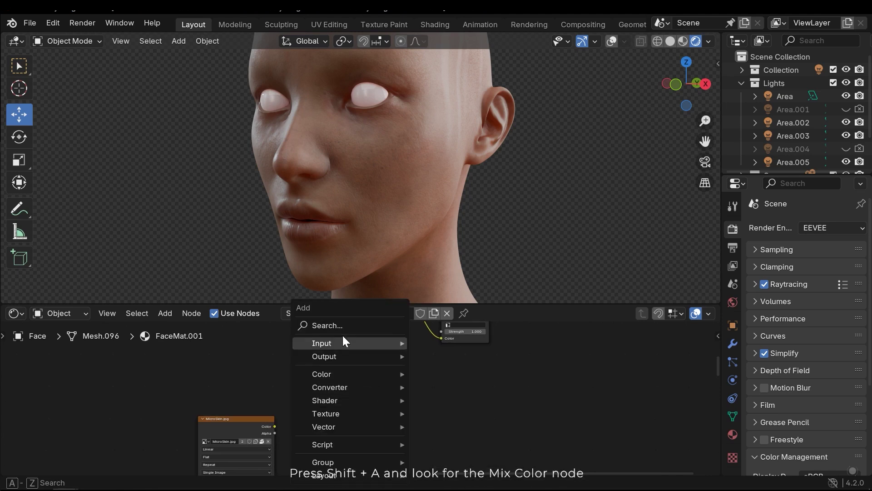
click(340, 325)
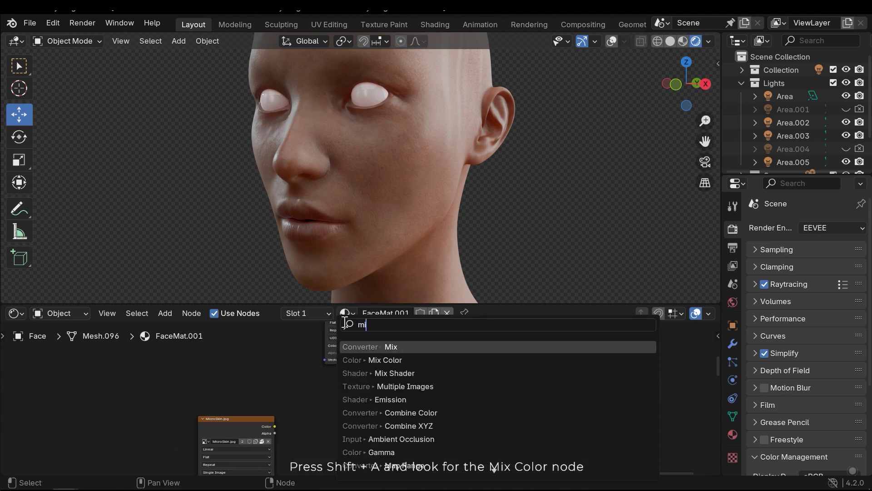
click(384, 359)
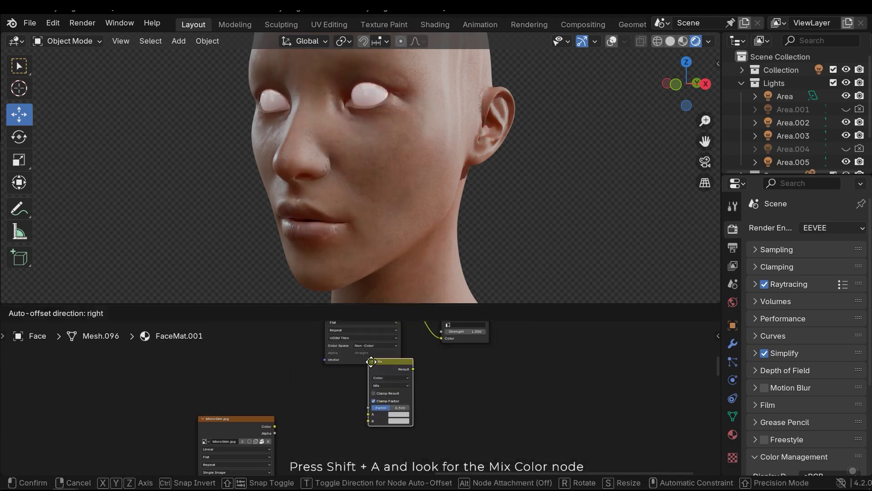
click(379, 379)
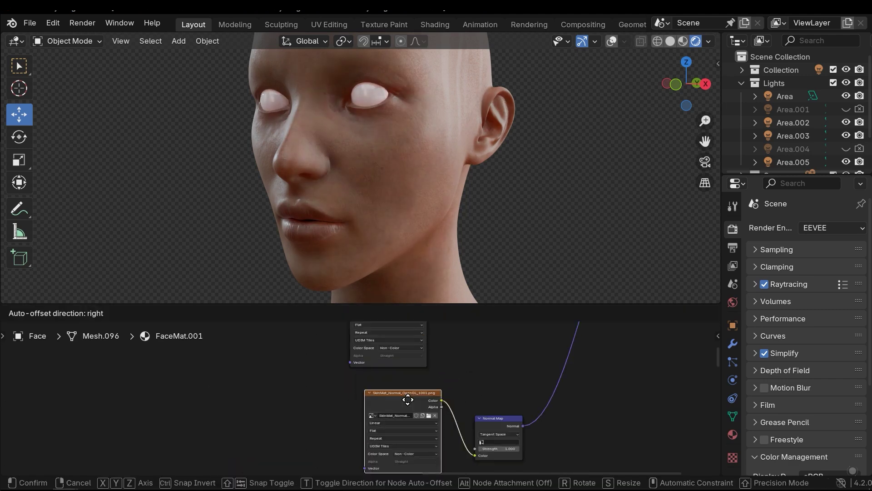
Step: Move the normal map texture aside and connect its Color to the Mix node's A input and MicroSkin.jpg's Color to B
drag(408, 400, 282, 407)
mouse_move(326, 422)
middle_down()
mouse_move(342, 364)
mouse_move(336, 412)
middle_up()
click(347, 373)
scroll(339, 368, up, 1)
drag(293, 343, 412, 428)
middle_drag(323, 439, 318, 412)
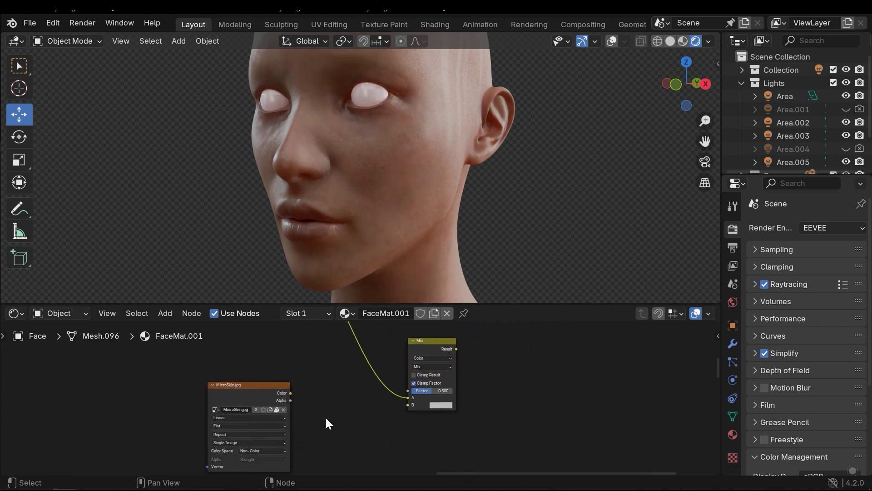
scroll(318, 413, up, 1)
drag(271, 392, 394, 411)
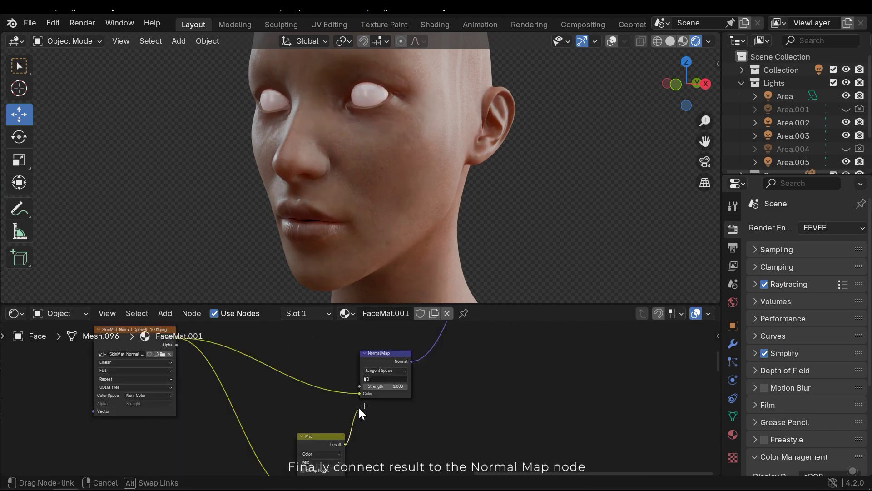
Step: Connect the Mix node's Result to the Normal Map node's Color input and set the mix factor to 0.489
drag(359, 408, 359, 394)
middle_drag(385, 443, 479, 368)
drag(408, 361, 357, 350)
middle_drag(388, 399, 445, 393)
scroll(441, 403, up, 6)
mouse_move(462, 388)
mouse_down()
mouse_move(432, 389)
mouse_move(495, 389)
mouse_move(431, 389)
mouse_move(464, 389)
mouse_up()
scroll(394, 203, up, 1)
Step: Add Texture Coordinate and Mapping nodes to the MicroSkin.jpg texture and move them away from it
middle_drag(217, 373, 329, 354)
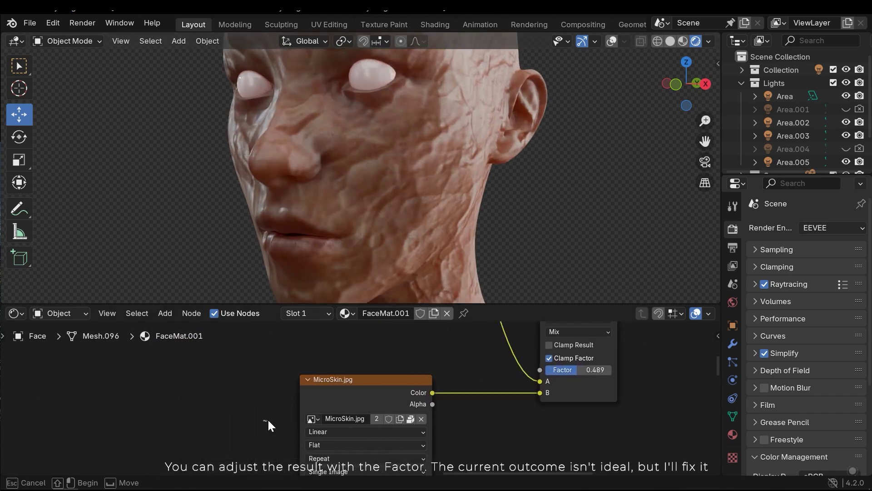
key(ctrl+t)
middle_drag(269, 400, 435, 346)
drag(207, 444, 405, 368)
drag(393, 348, 357, 336)
scroll(415, 449, up, 1)
middle_drag(403, 449, 372, 395)
Step: Set the Mapping node's scale to 20 on X, Y and Z
click(335, 432)
text(20)
key(Tab)
text(20)
key(Tab)
text(20)
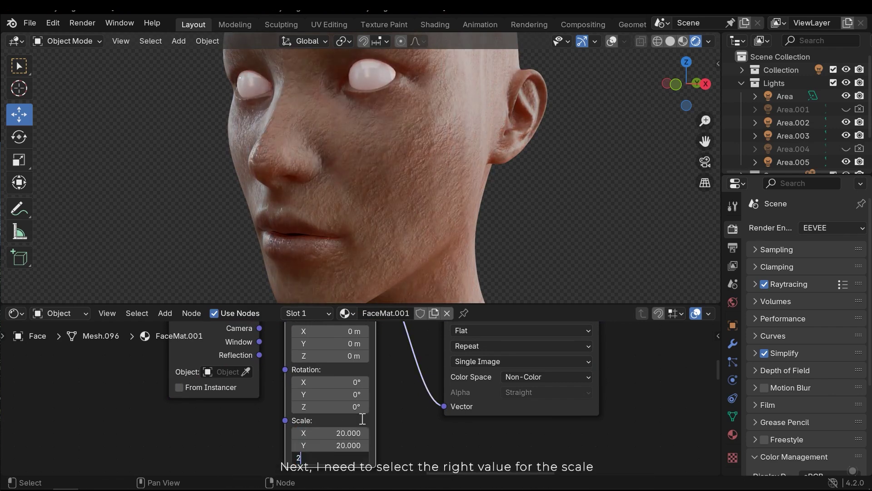
key(Return)
Step: Examine the micro skin detail close up on the cheek and around the ear
scroll(405, 95, up, 6)
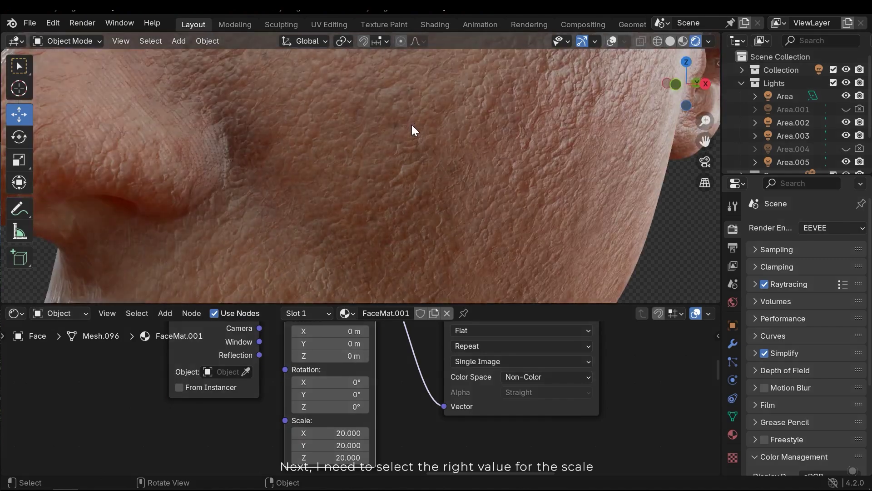
shift+middle_drag(424, 132, 386, 268)
scroll(396, 199, up, 5)
scroll(404, 206, down, 6)
shift+middle_drag(404, 206, 356, 151)
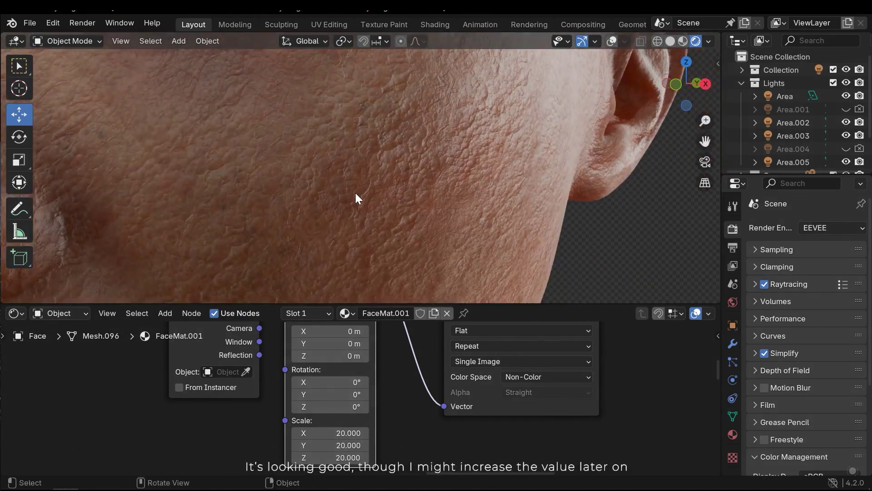
scroll(357, 190, down, 5)
middle_drag(361, 187, 364, 254)
scroll(417, 386, down, 2)
Step: Move the MicroSkin.jpg texture with its mapping nodes farther from the Mix node to make room on the link
scroll(417, 383, down, 3)
middle_drag(500, 375, 432, 400)
middle_drag(414, 369, 450, 370)
scroll(373, 396, up, 1)
scroll(368, 391, down, 2)
drag(224, 437, 418, 362)
drag(403, 361, 309, 358)
click(404, 382)
middle_drag(389, 382, 340, 374)
scroll(363, 380, up, 1)
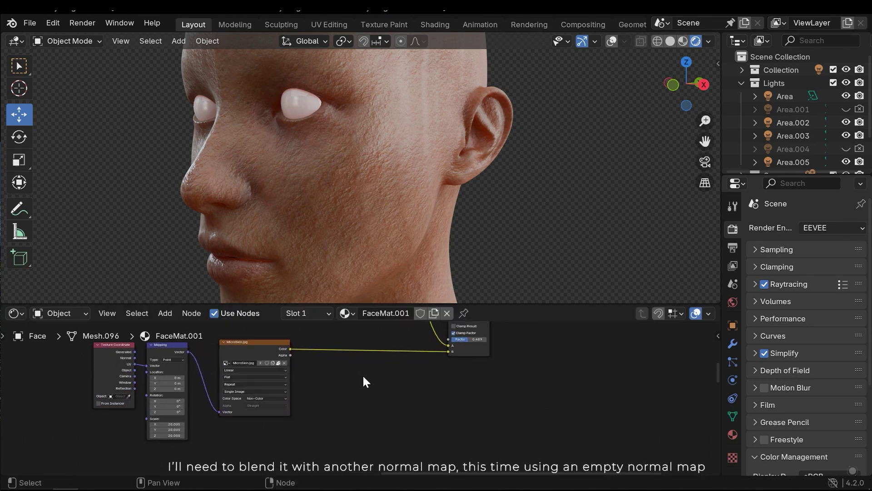
Step: Insert a second Mix Color node between the MicroSkin.jpg texture and the first Mix node's B input
key(shift+a)
click(354, 326)
click(388, 350)
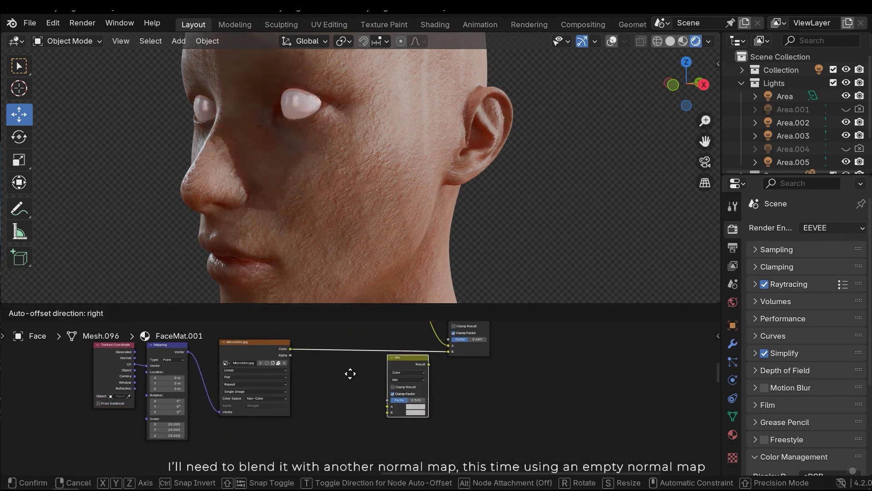
click(363, 377)
scroll(379, 392, up, 2)
middle_drag(407, 367, 395, 406)
drag(365, 407, 363, 379)
middle_drag(306, 393, 357, 366)
middle_drag(394, 414, 440, 376)
scroll(405, 415, up, 3)
scroll(379, 411, down, 2)
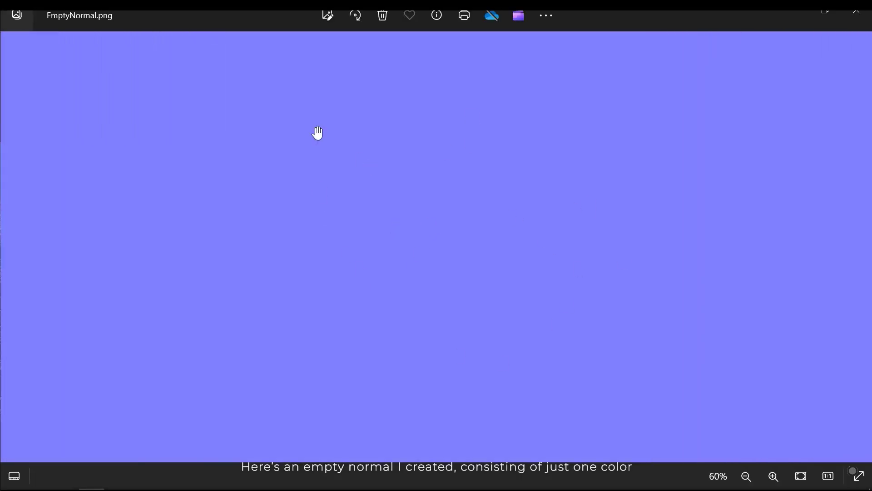
Step: Add EmptyNormal.png as an image texture below MicroSkin.jpg and connect its Color to the second Mix node's B input
scroll(464, 213, down, 1)
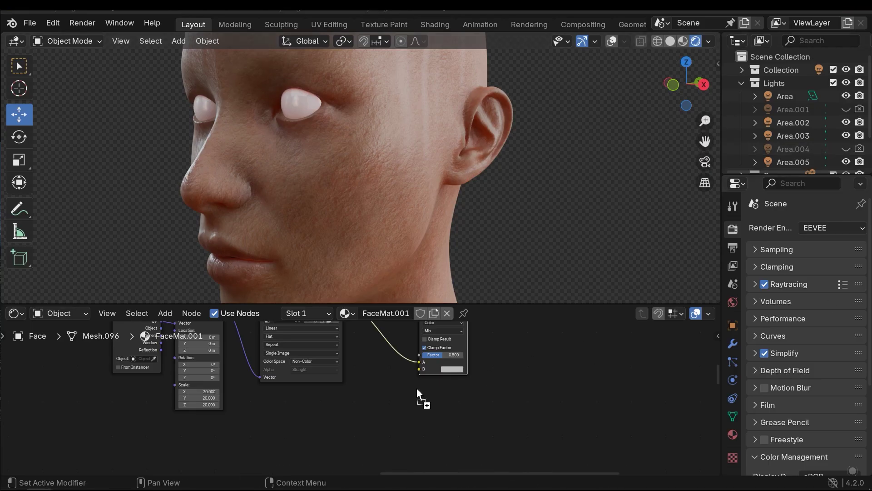
drag(411, 392, 297, 398)
middle_drag(351, 424, 357, 397)
scroll(359, 399, up, 3)
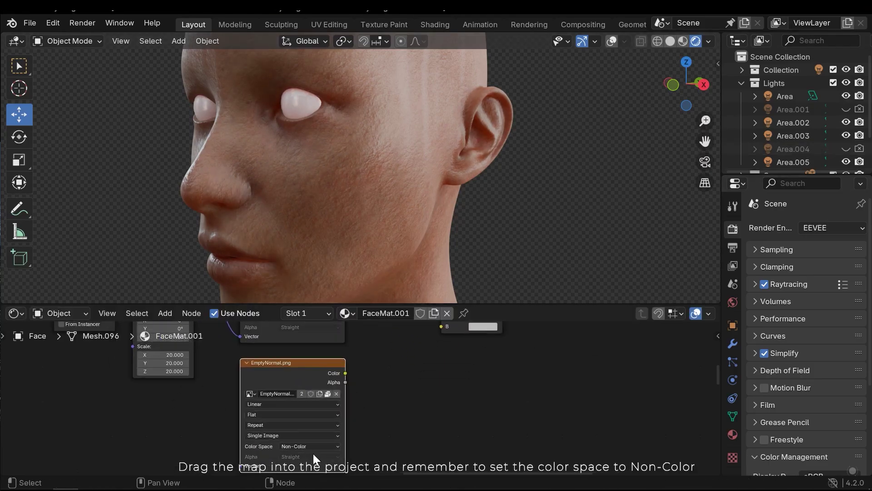
scroll(312, 453, up, 2)
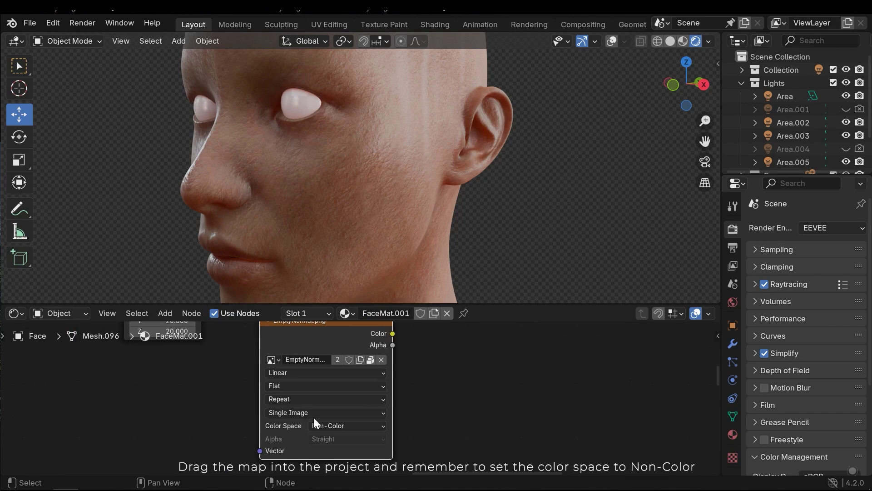
middle_drag(474, 356, 401, 462)
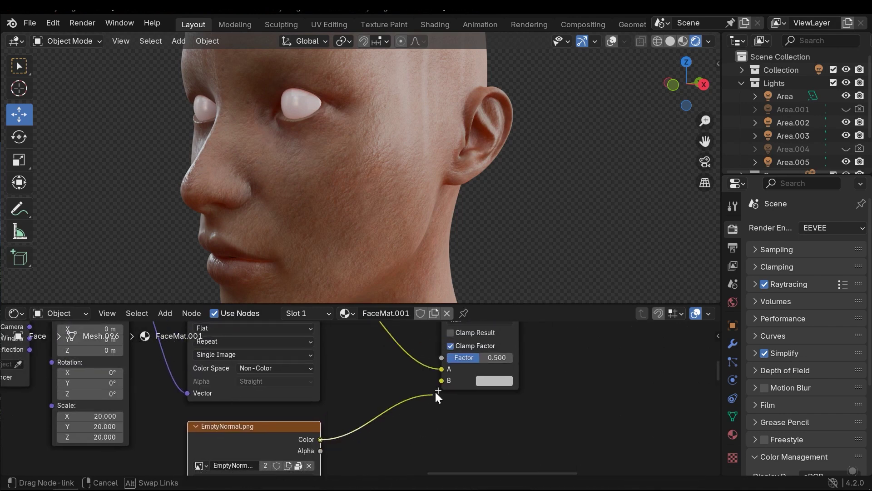
middle_drag(561, 346, 526, 386)
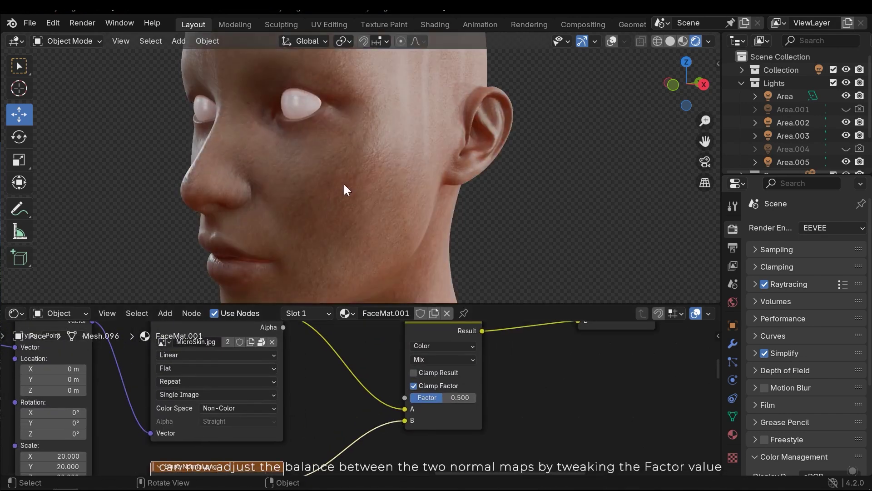
Step: Set the second Mix node's factor to 0.622 while checking the skin detail on the cheek
scroll(312, 186, up, 1)
scroll(330, 175, up, 5)
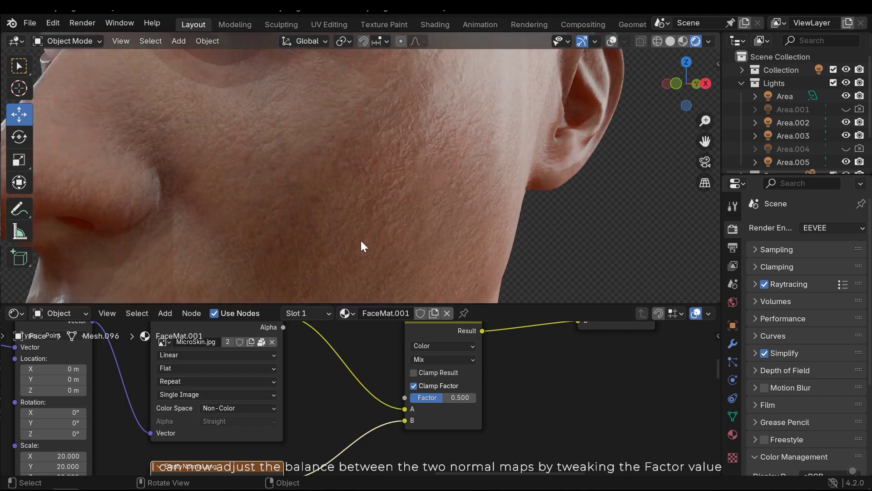
mouse_move(460, 397)
mouse_down()
mouse_move(429, 397)
mouse_move(476, 397)
mouse_move(451, 397)
mouse_up()
scroll(349, 157, down, 5)
middle_drag(348, 162, 374, 177)
Step: Set the MicroSkin Mapping node's scale to 30 on X, Y and Z
middle_drag(246, 402, 273, 355)
middle_drag(182, 432, 253, 394)
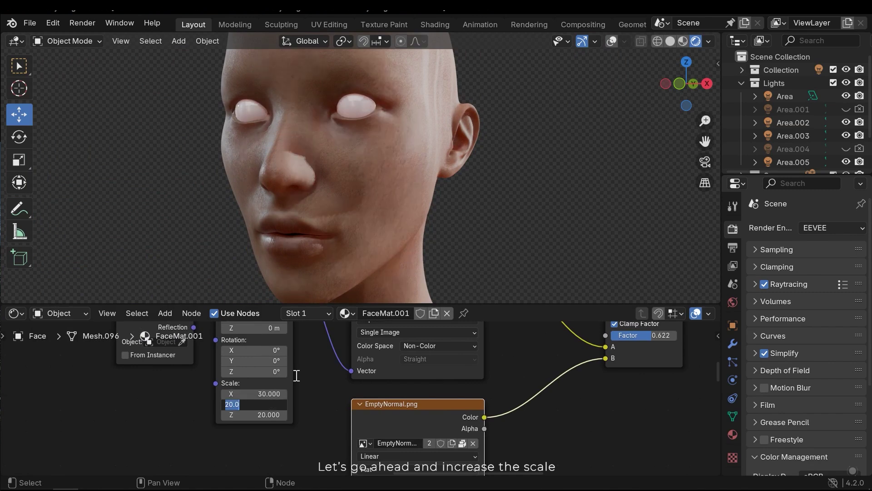
key(Return)
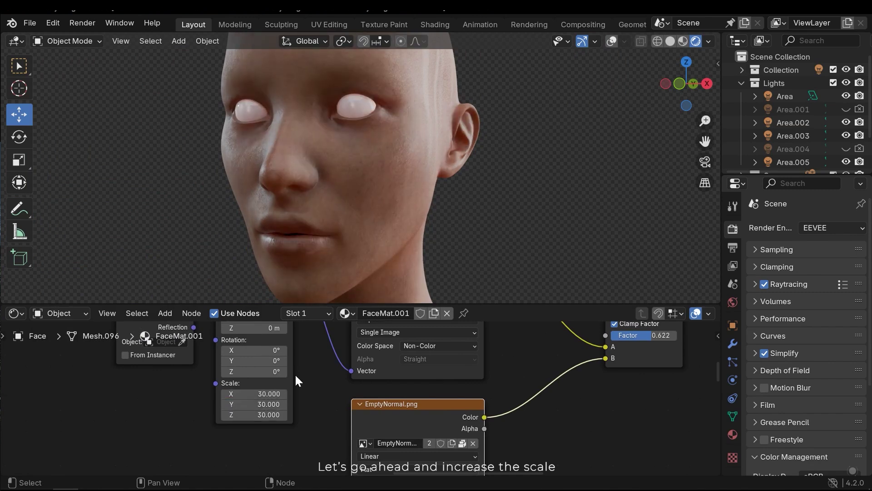
Step: Insert a Mix Color node on the link from the SkinMat_Base_color texture to the Principled BSDF
scroll(323, 201, up, 6)
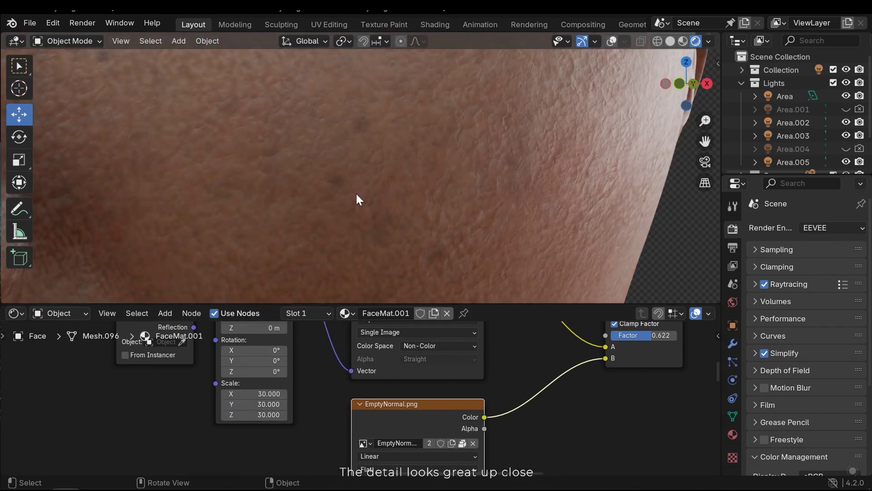
shift+middle_drag(405, 160, 495, 219)
ctrl+middle_drag(439, 204, 435, 102)
middle_drag(406, 180, 360, 206)
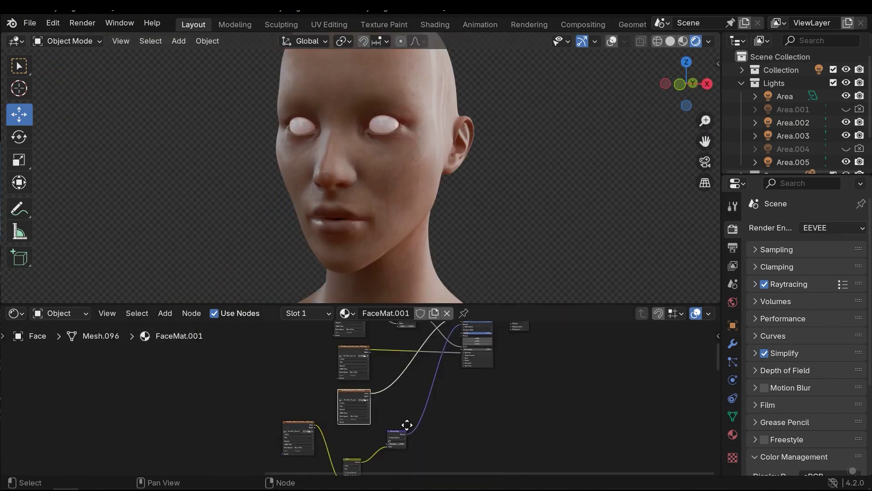
middle_drag(407, 425, 383, 444)
scroll(367, 362, up, 5)
scroll(372, 383, up, 2)
key(shift+a)
click(368, 325)
click(414, 349)
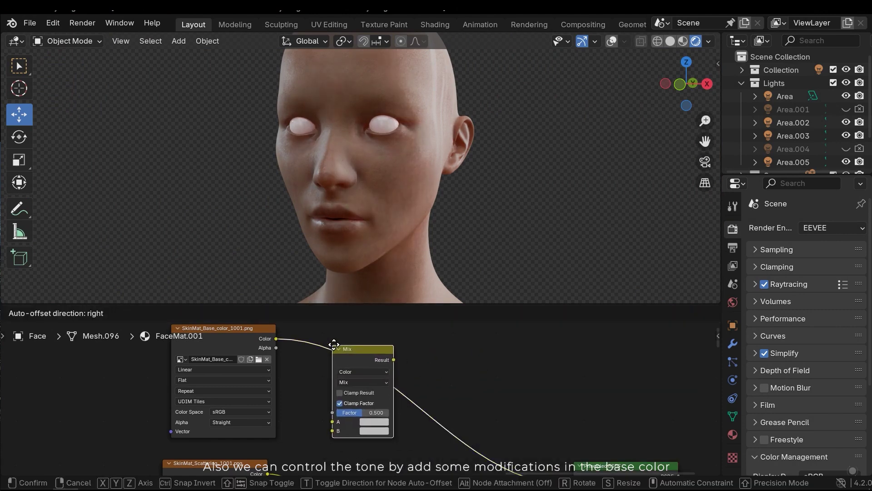
click(336, 344)
Step: Set the blending mode of the base color's Mix node to Multiply
middle_drag(415, 420, 485, 408)
scroll(468, 399, up, 2)
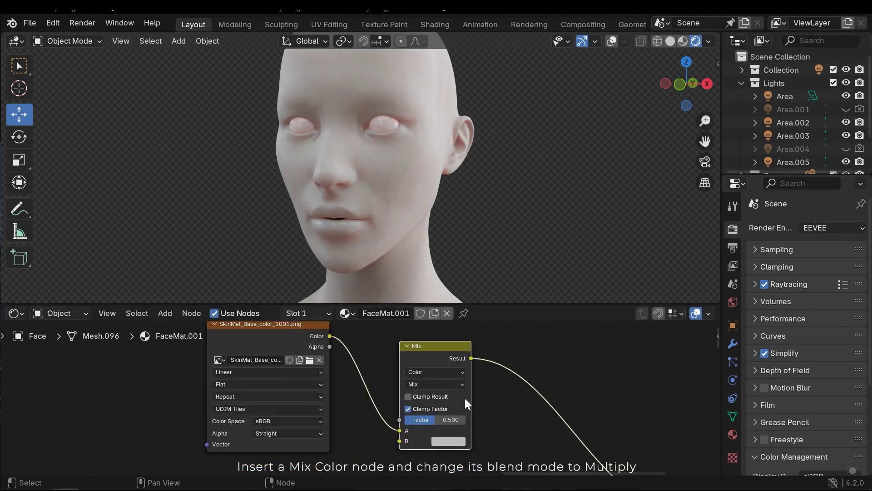
click(411, 384)
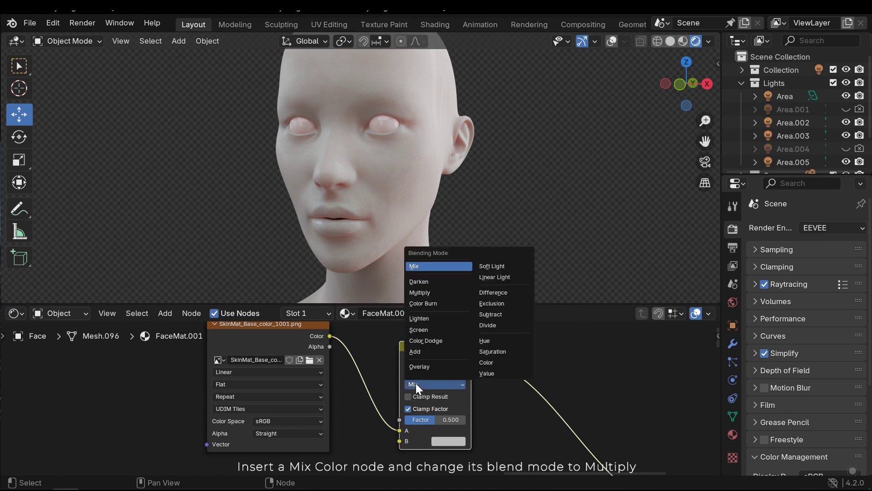
click(415, 292)
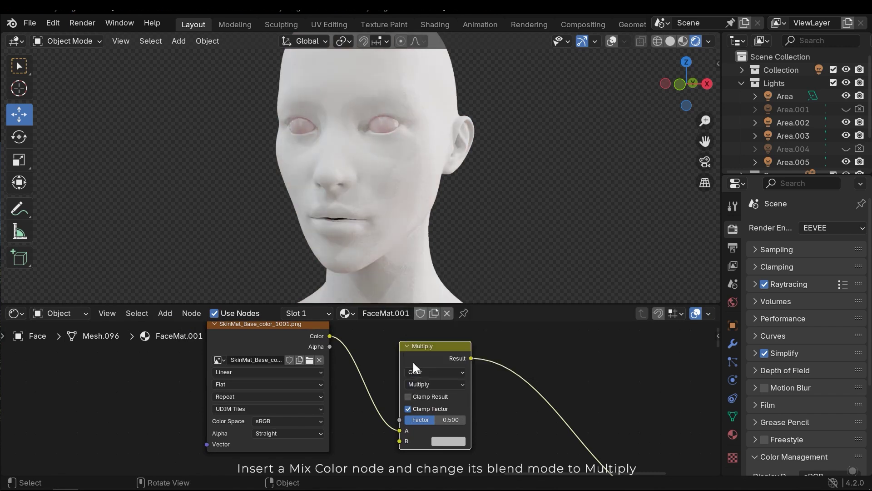
Step: Set the base color Multiply node's B color to a dark reddish brown with hue 0.027, saturation 0.824 and value 0.045
scroll(494, 424, up, 1)
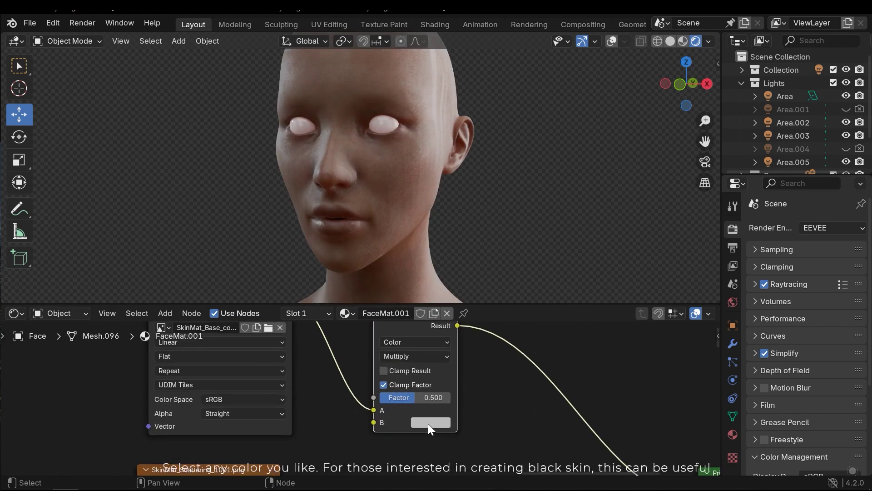
click(429, 422)
drag(464, 316, 461, 320)
drag(536, 301, 534, 318)
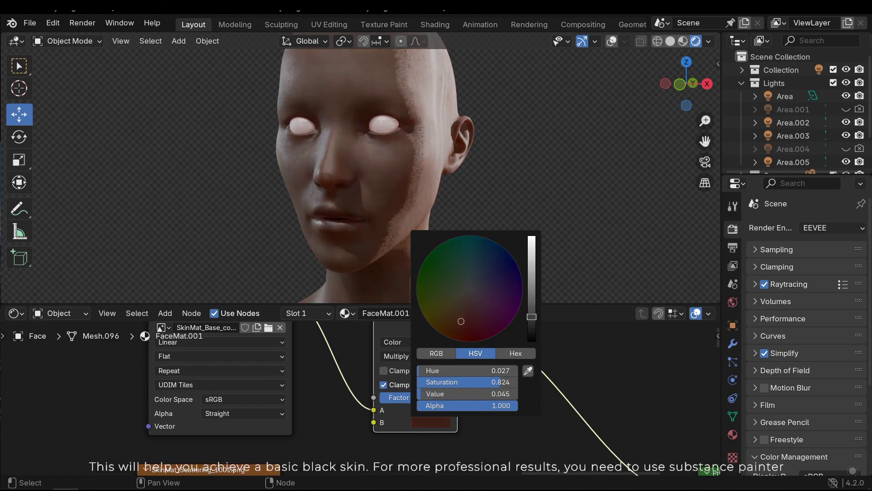
Step: Check the darker skin tone around the face, and set the base color Multiply node's factor to 0
middle_drag(369, 212, 337, 202)
scroll(380, 164, up, 6)
scroll(395, 191, down, 4)
scroll(409, 218, up, 2)
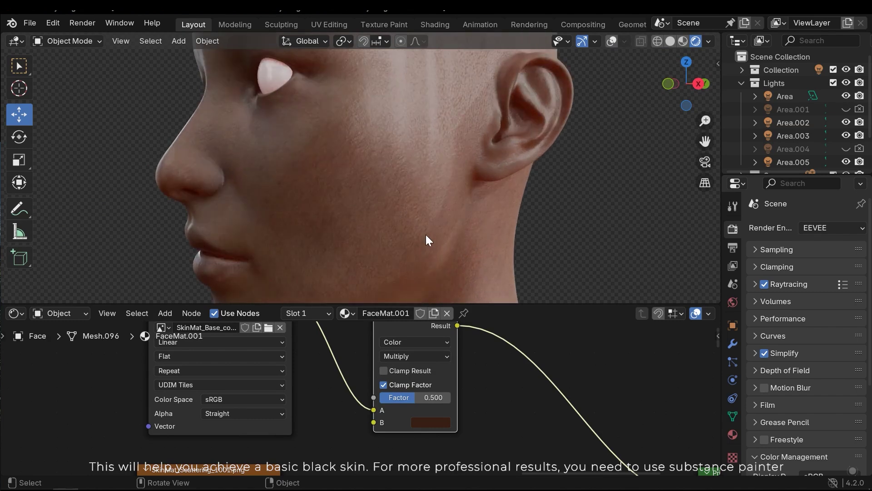
mouse_move(415, 397)
mouse_down()
mouse_move(446, 397)
mouse_move(380, 397)
mouse_move(417, 397)
mouse_up()
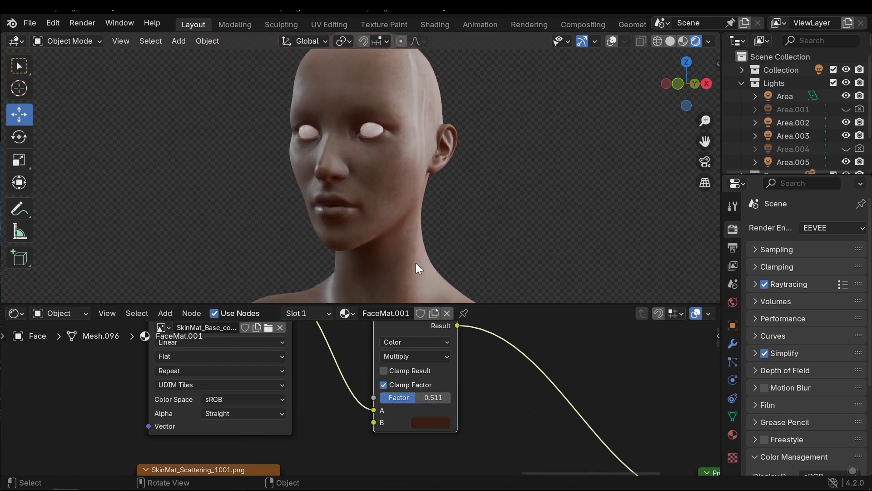
drag(415, 397, 380, 397)
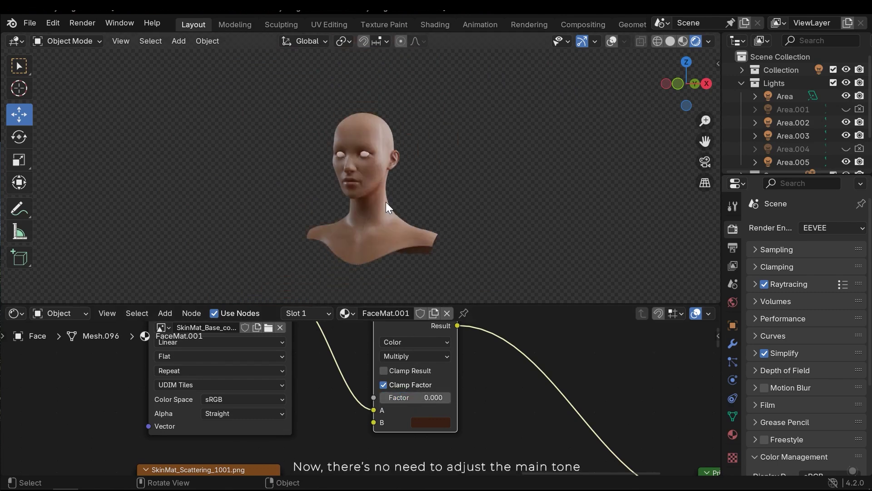
scroll(386, 202, up, 5)
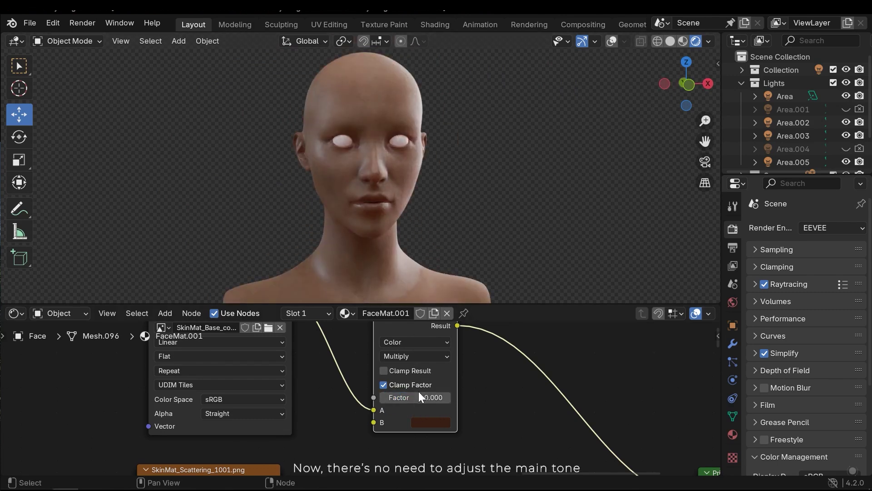
Step: Insert a Math node on the link from the SkinMat_Roughness texture to the Principled BSDF
scroll(409, 404, down, 8)
middle_drag(411, 405, 427, 385)
scroll(402, 381, up, 3)
scroll(402, 380, down, 4)
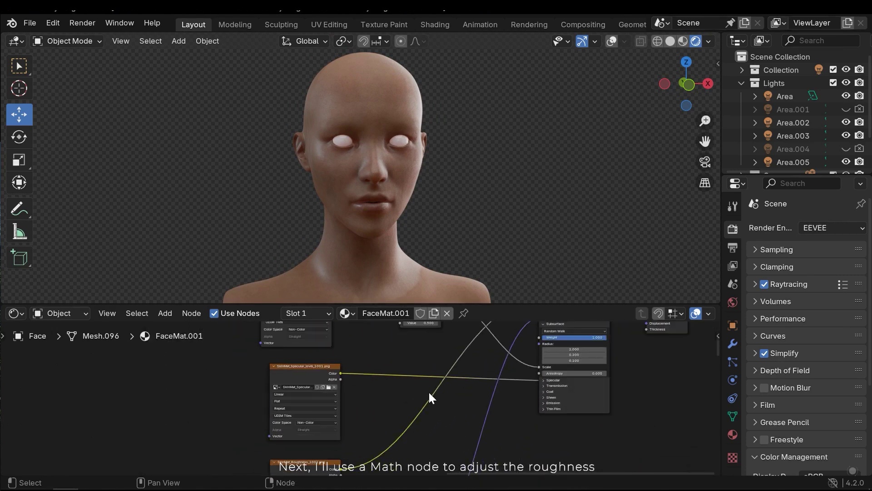
middle_drag(432, 425, 439, 362)
scroll(439, 387, up, 4)
scroll(439, 362, up, 1)
key(shift+a)
click(397, 324)
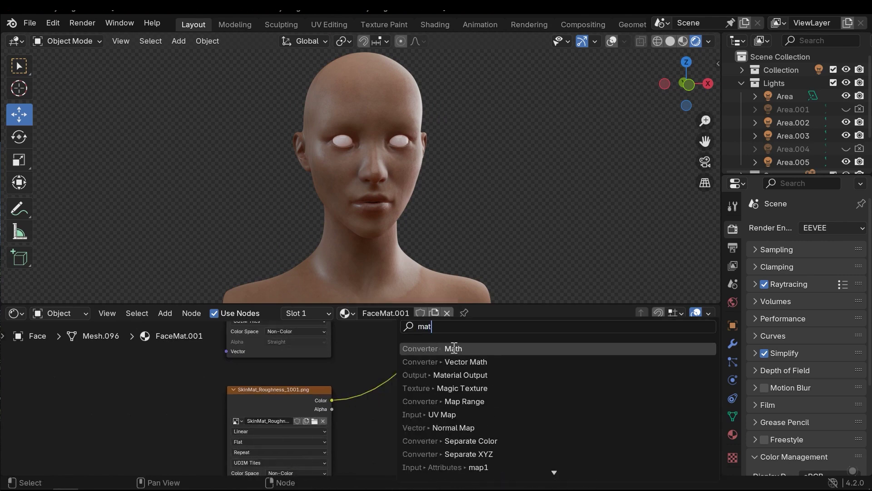
click(450, 348)
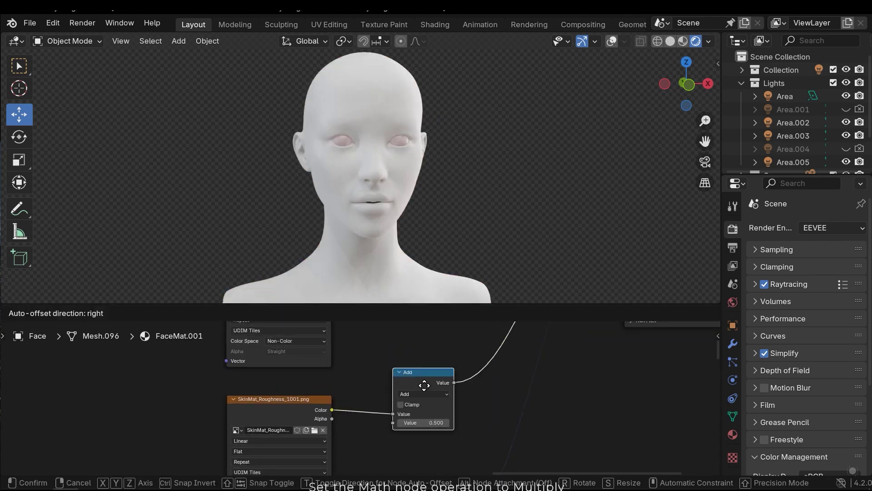
click(427, 407)
Step: Set the roughness Math node's operation to Multiply and its second value to 1
click(426, 403)
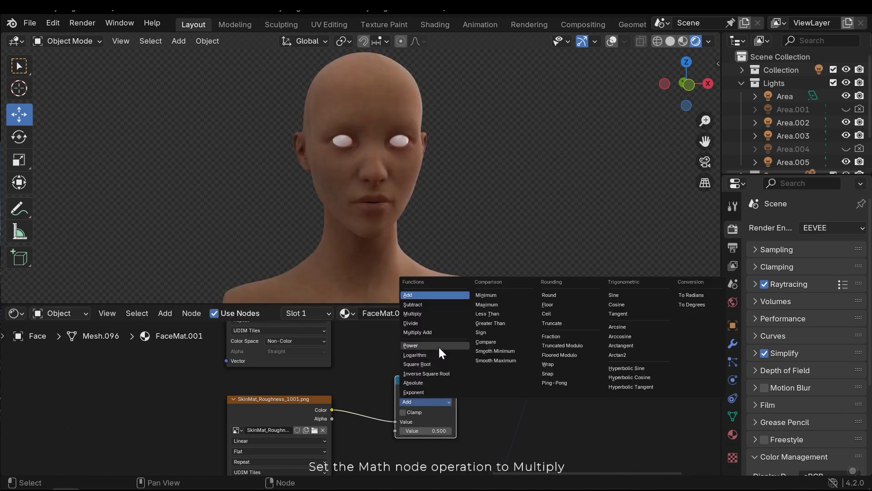
click(426, 313)
scroll(432, 413, up, 2)
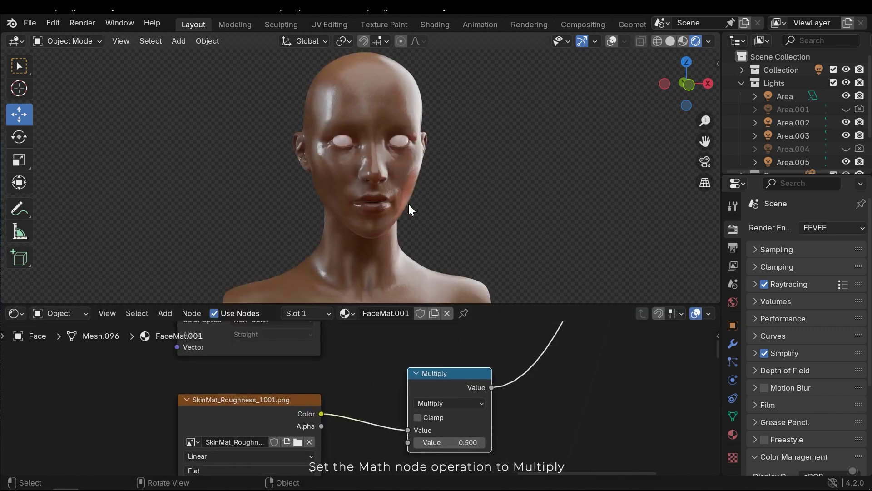
scroll(375, 196, up, 1)
mouse_move(435, 442)
mouse_down()
mouse_move(512, 442)
mouse_move(443, 448)
mouse_up()
text(1)
key(Return)
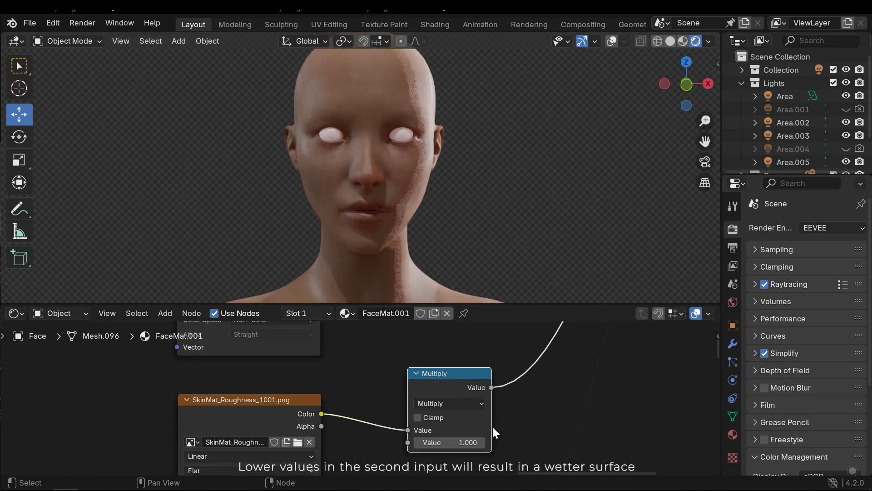
middle_drag(393, 143, 382, 195)
mouse_move(454, 442)
mouse_down()
mouse_move(468, 442)
mouse_move(437, 442)
mouse_move(463, 442)
mouse_move(448, 442)
mouse_up()
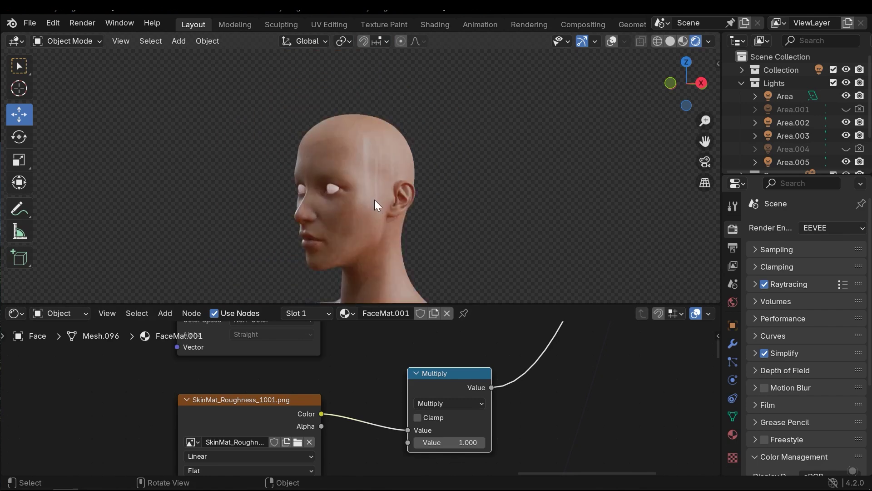
middle_drag(374, 199, 421, 171)
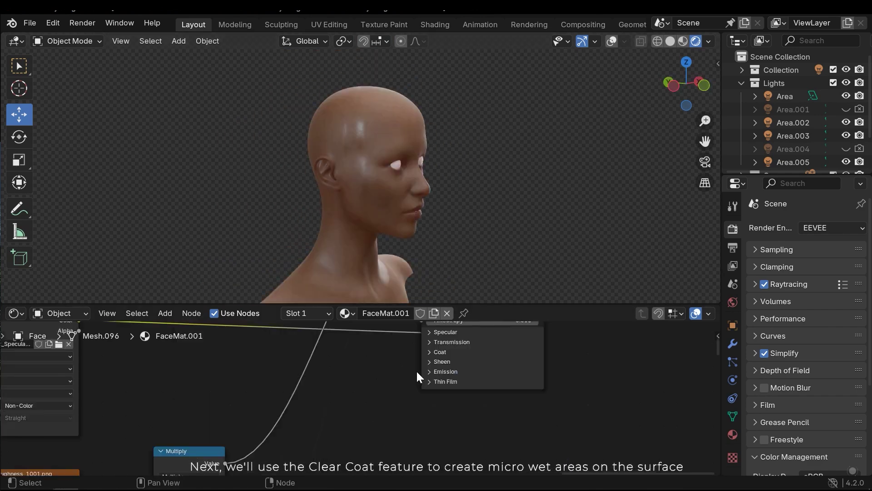
Step: Expand the Principled BSDF's Coat settings and connect the roughness Multiply node's Value output to the Coat Roughness
middle_drag(417, 371, 388, 380)
scroll(389, 380, up, 1)
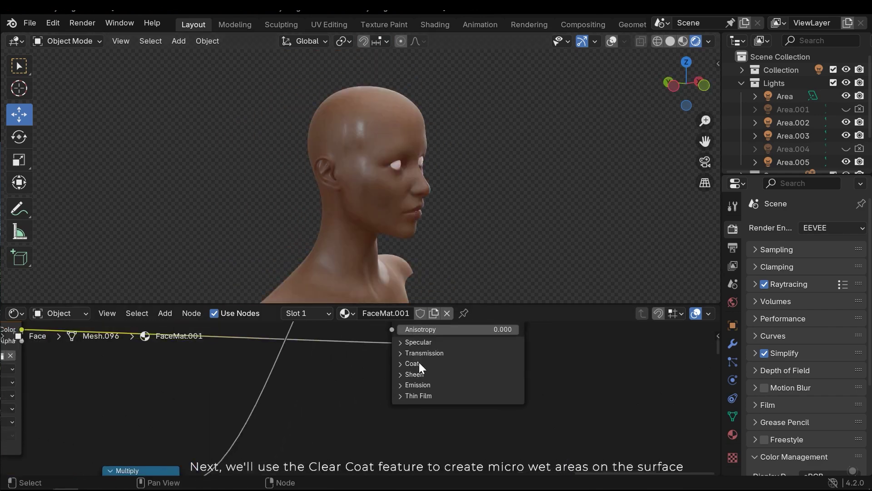
click(404, 362)
scroll(377, 389, down, 3)
middle_drag(346, 401, 352, 379)
mouse_move(432, 356)
mouse_down()
mouse_move(490, 358)
mouse_move(427, 357)
mouse_up()
middle_drag(228, 439, 228, 418)
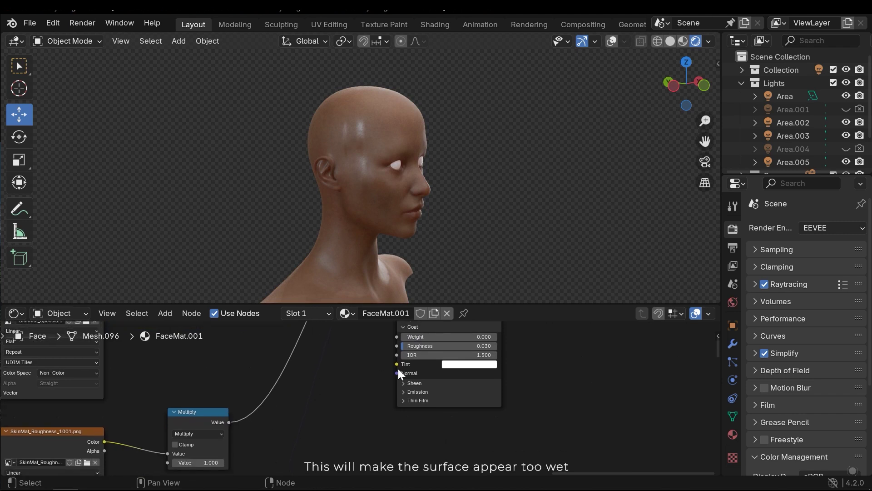
drag(229, 423, 393, 346)
middle_drag(432, 364, 366, 408)
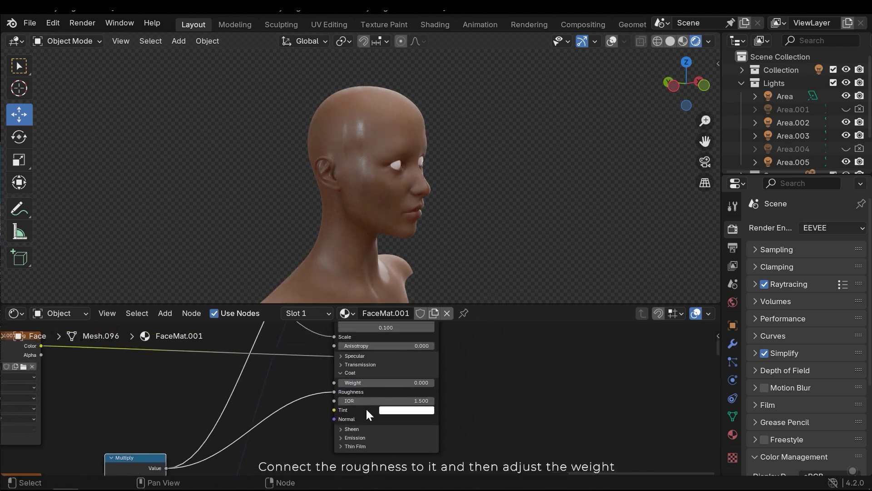
Step: Try a Coat Weight of 1.000 and examine the wet highlights on the temple up close
scroll(366, 408, up, 1)
drag(356, 378, 454, 378)
scroll(429, 200, up, 3)
scroll(422, 222, down, 3)
scroll(409, 243, up, 3)
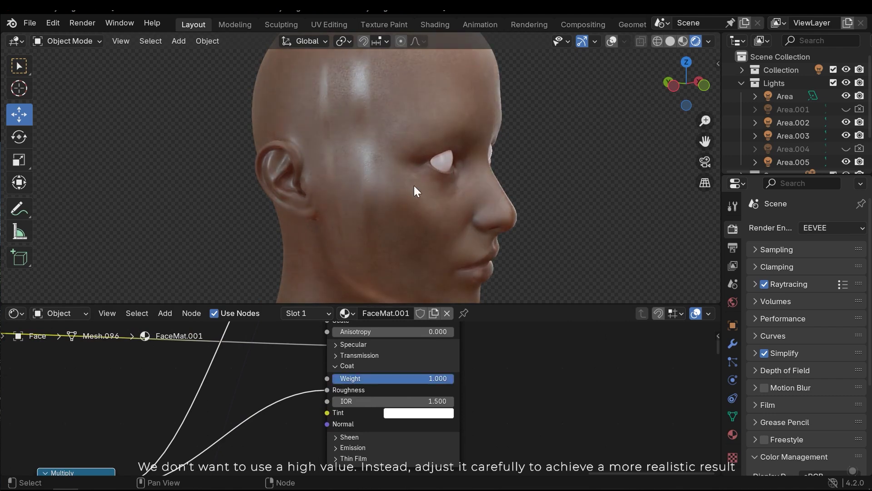
scroll(409, 181, up, 5)
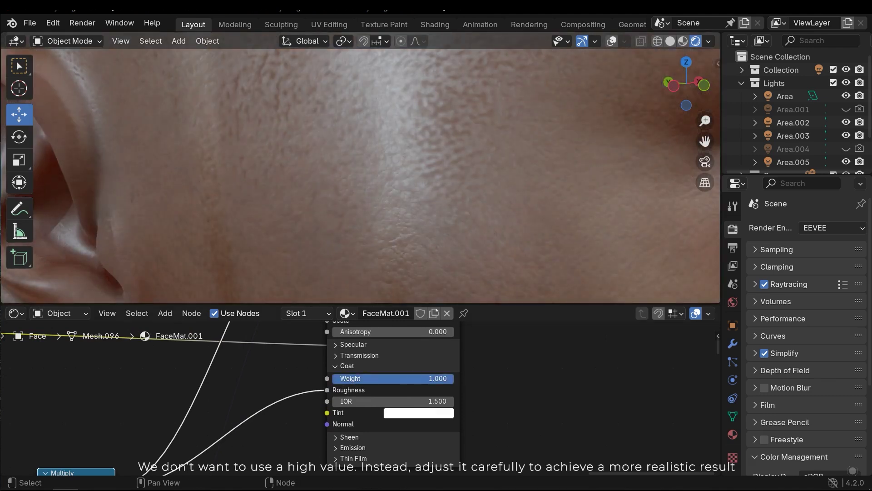
Step: Lower the Coat Weight to about 0.28 while checking the sheen on the face
drag(427, 378, 366, 378)
scroll(376, 211, down, 8)
middle_drag(385, 229, 389, 202)
scroll(389, 207, up, 4)
scroll(489, 386, down, 3)
middle_drag(488, 387, 480, 393)
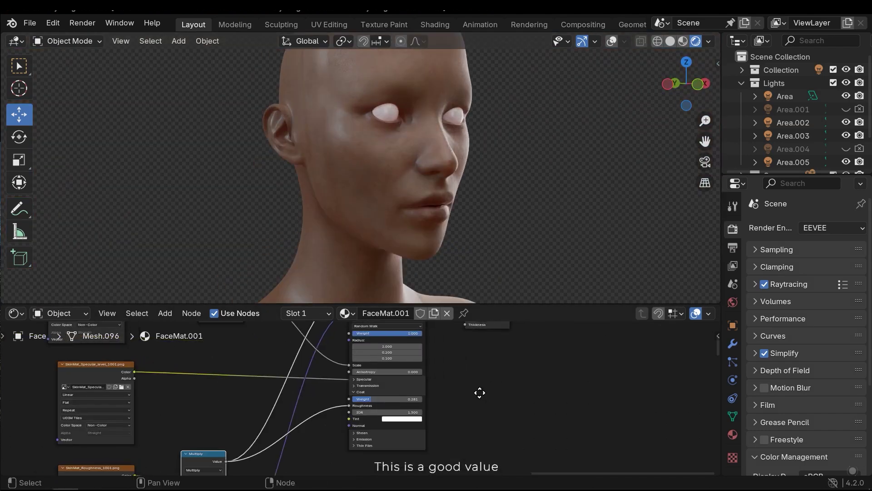
click(732, 344)
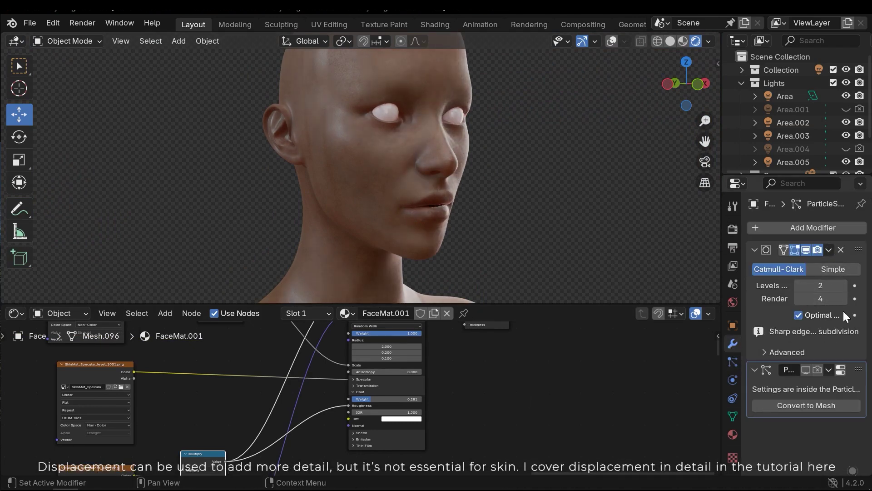
click(800, 228)
click(736, 223)
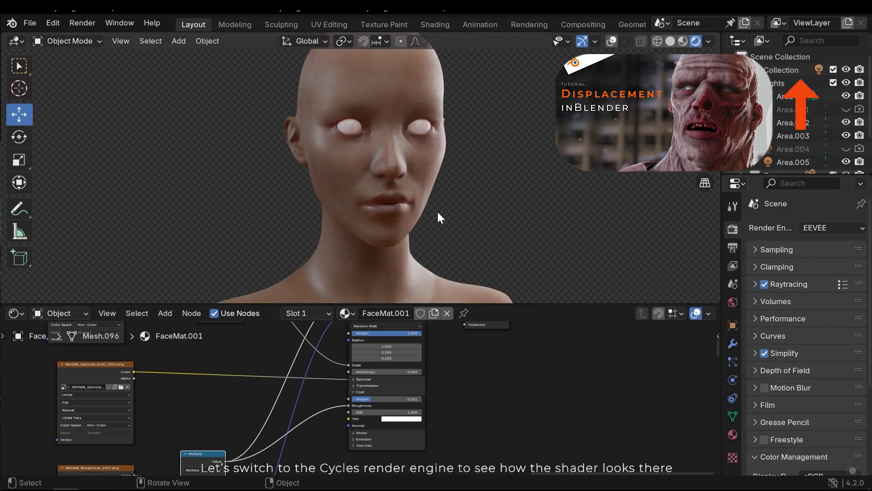
Step: Switch the render engine to Cycles and inspect the subsurface scattering on the ears and nose in Rendered shading
key(z)
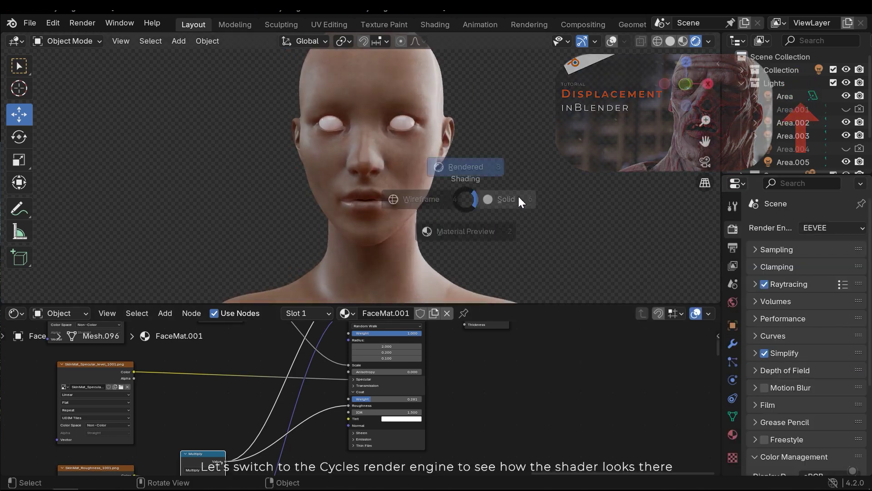
click(563, 199)
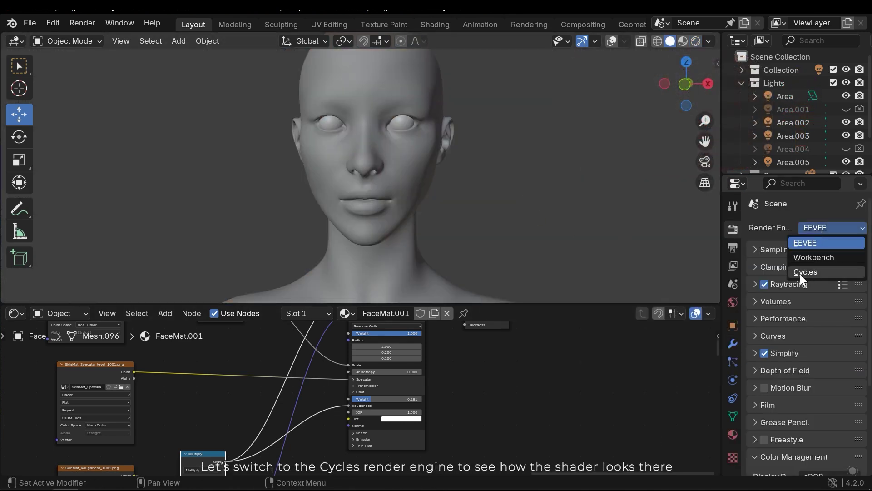
click(804, 272)
key(z)
click(530, 165)
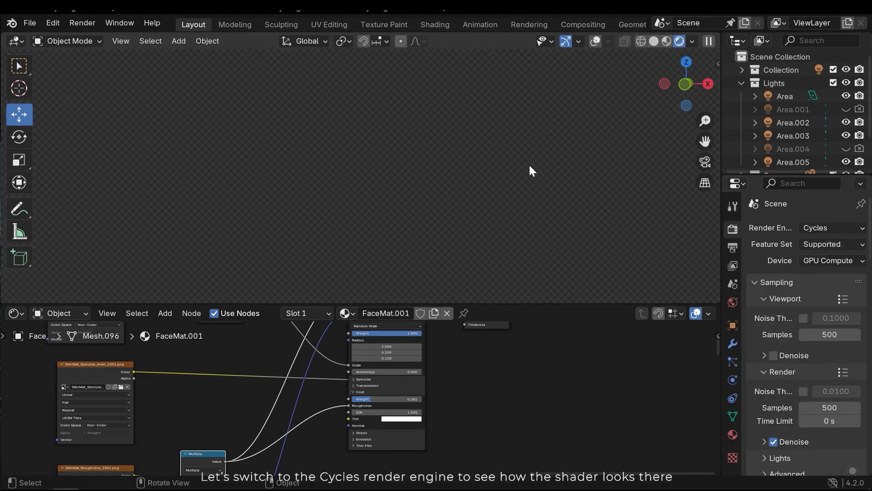
middle_drag(474, 182, 521, 143)
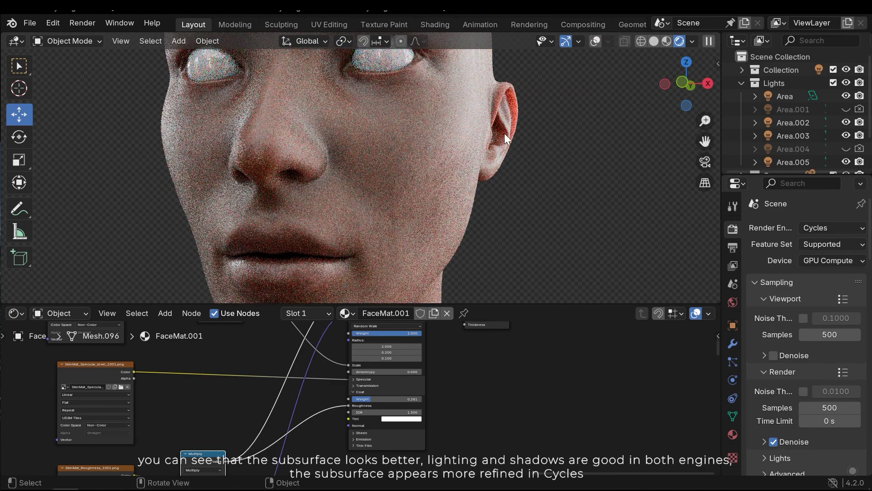
middle_drag(505, 126, 156, 170)
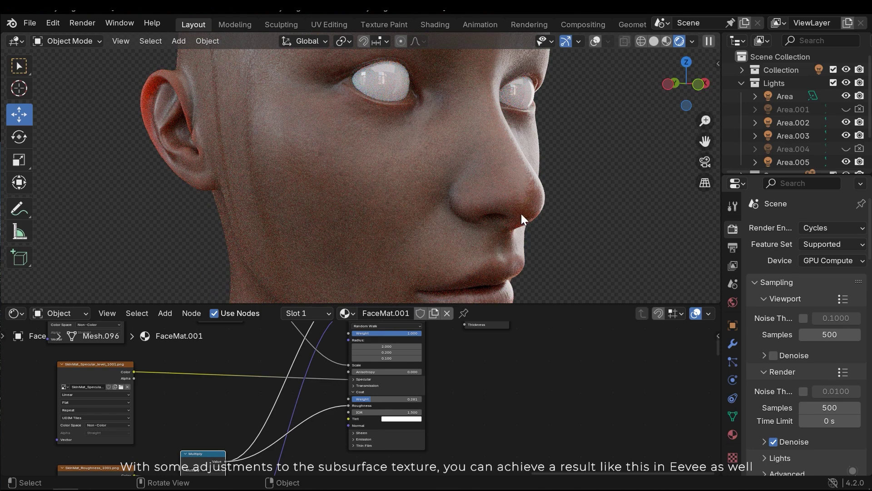
scroll(508, 105, down, 5)
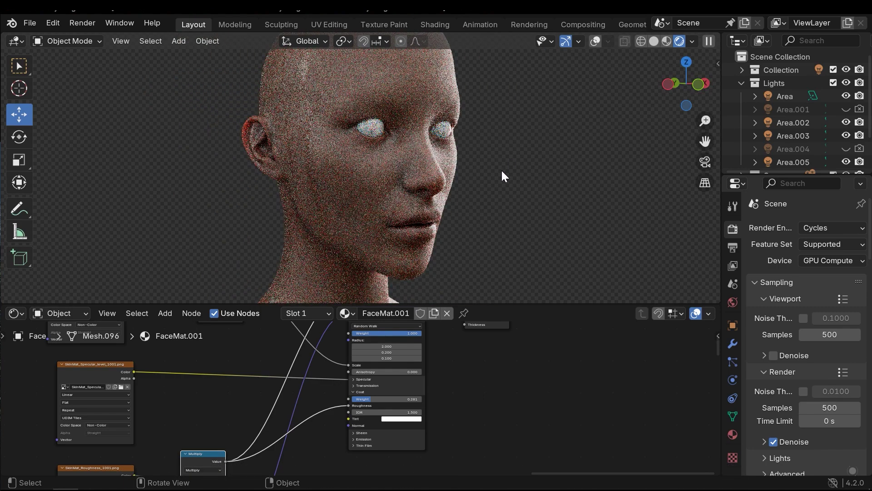